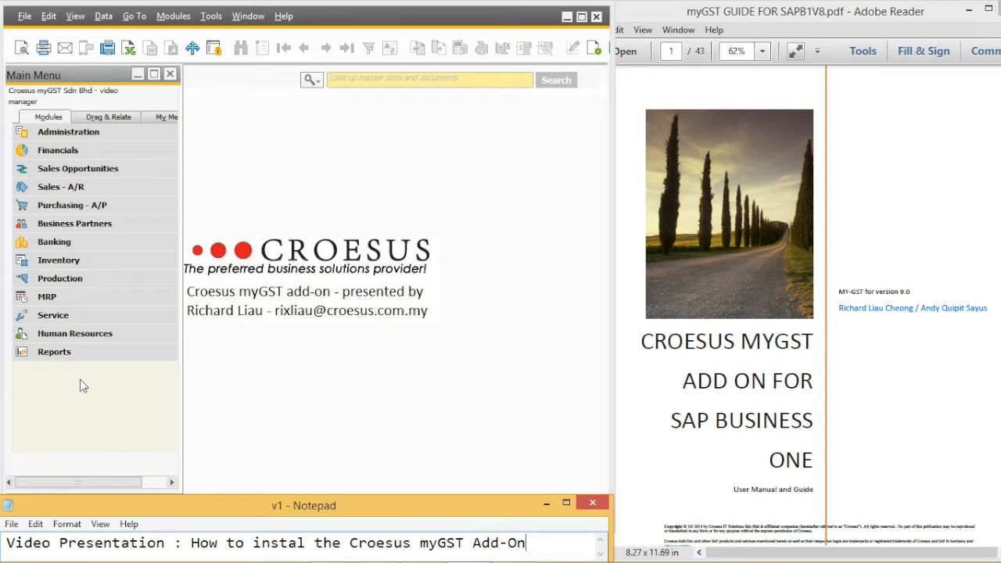
Step: Open Add-On Administration under Administration > Add-Ons
{"action": "left_click", "coordinate": [309, 409]}
{"action": "left_click", "coordinate": [243, 409]}
{"action": "left_click", "coordinate": [107, 138]}
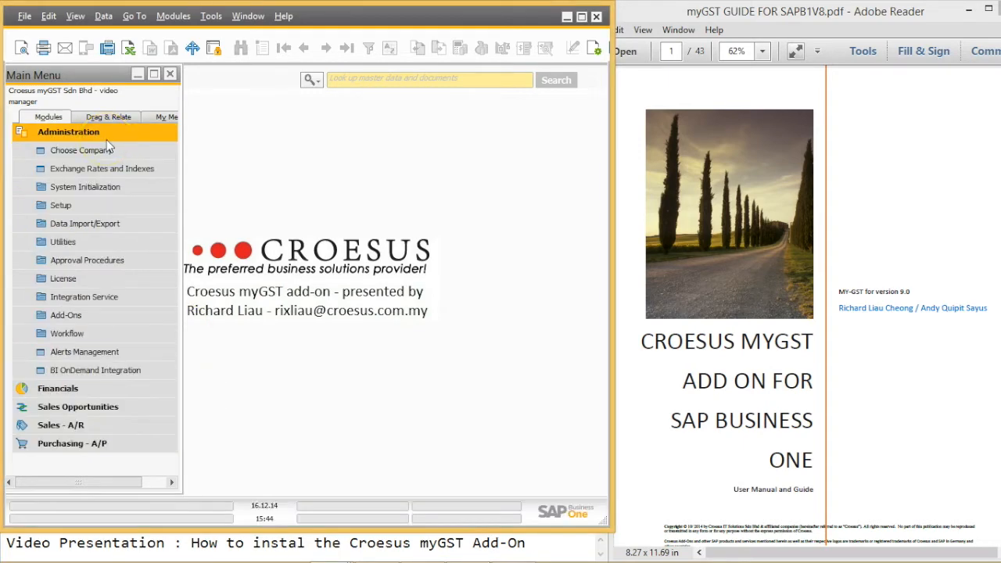
{"action": "left_click", "coordinate": [79, 312]}
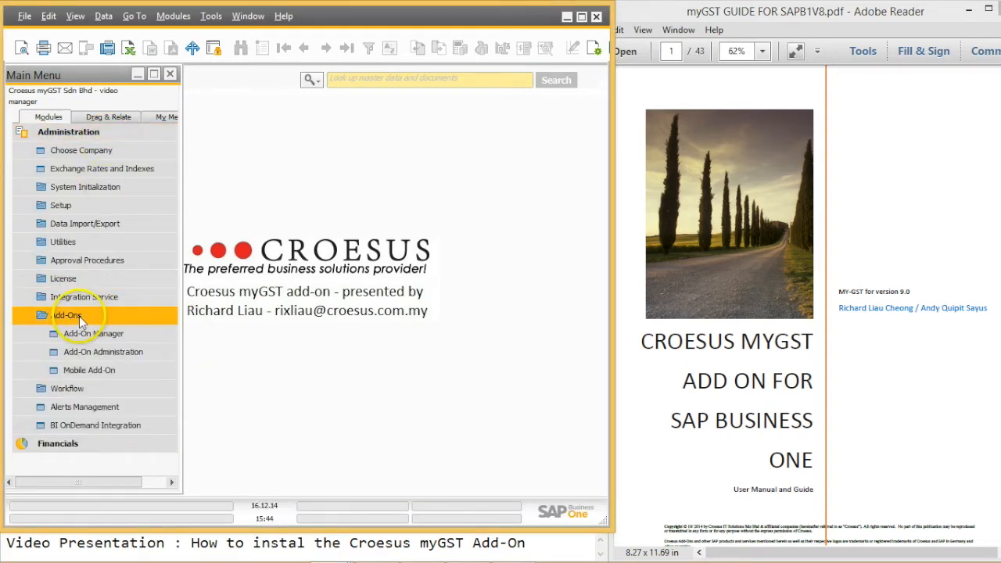
{"action": "left_click", "coordinate": [111, 352]}
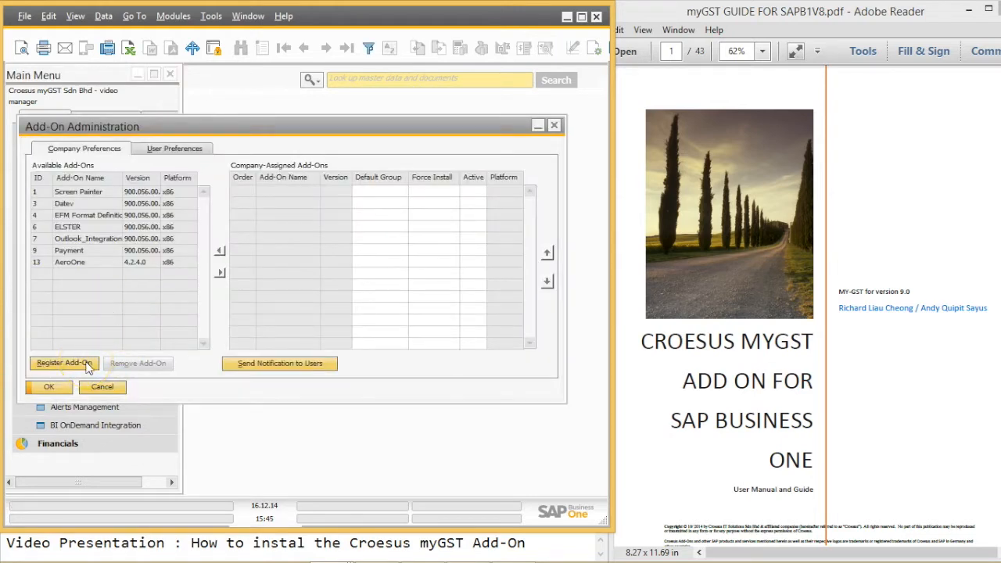
Step: Register the myGST add-on from myGST.ard in the Desktop's myGST 9.0111 folder
{"action": "left_click", "coordinate": [87, 365]}
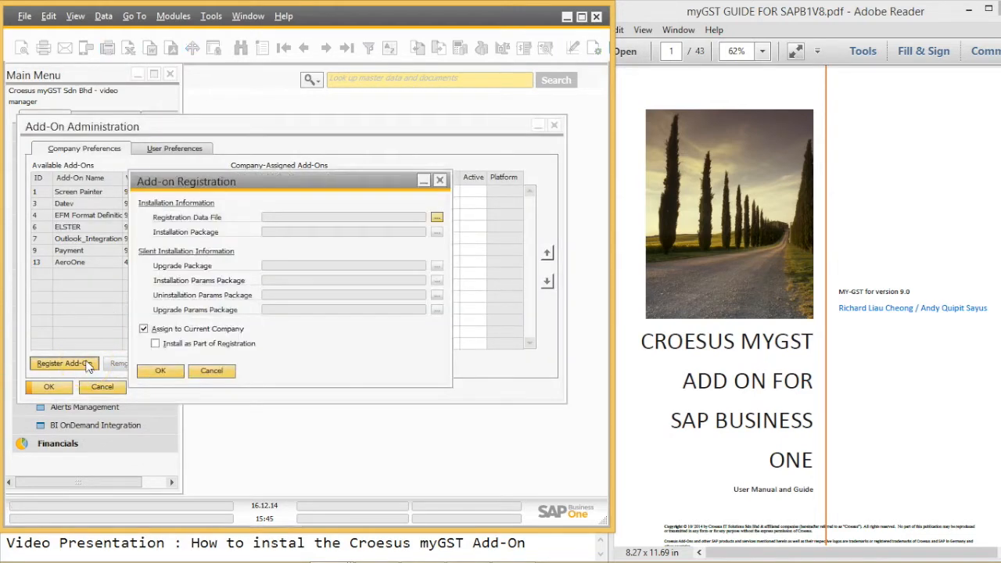
{"action": "left_click", "coordinate": [437, 219]}
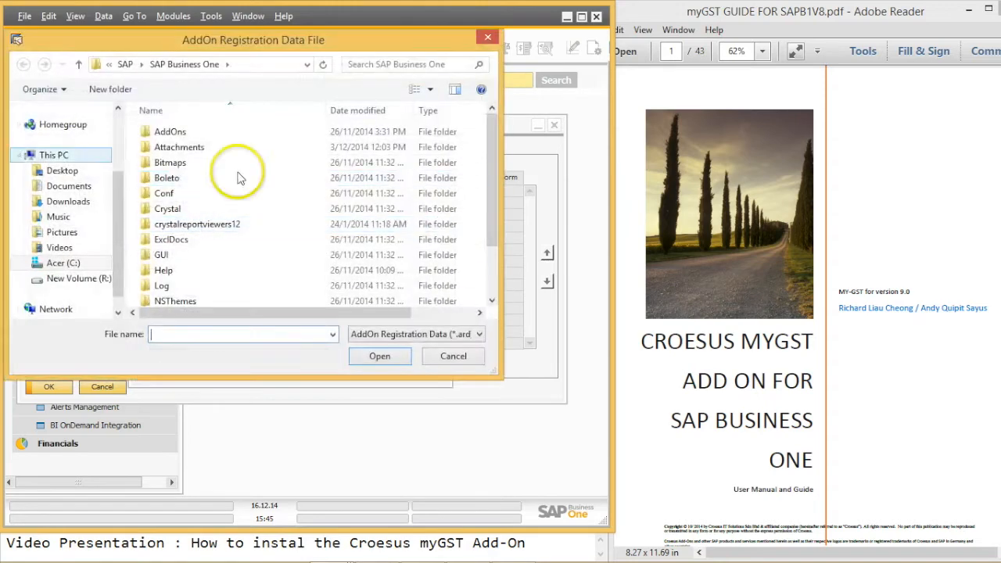
{"action": "left_click", "coordinate": [61, 174]}
{"action": "double_click", "coordinate": [179, 133]}
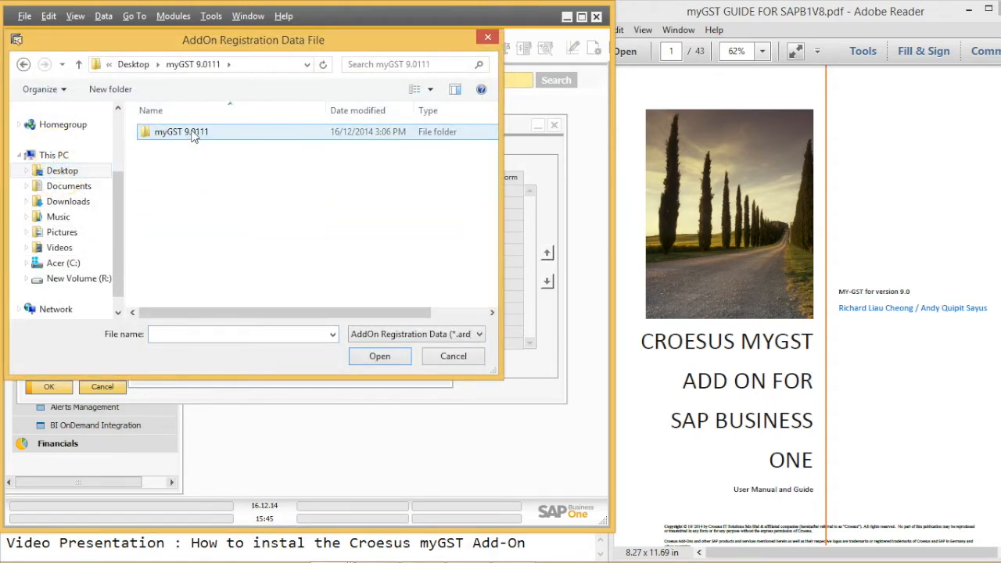
{"action": "left_click", "coordinate": [194, 133]}
{"action": "left_click", "coordinate": [380, 355]}
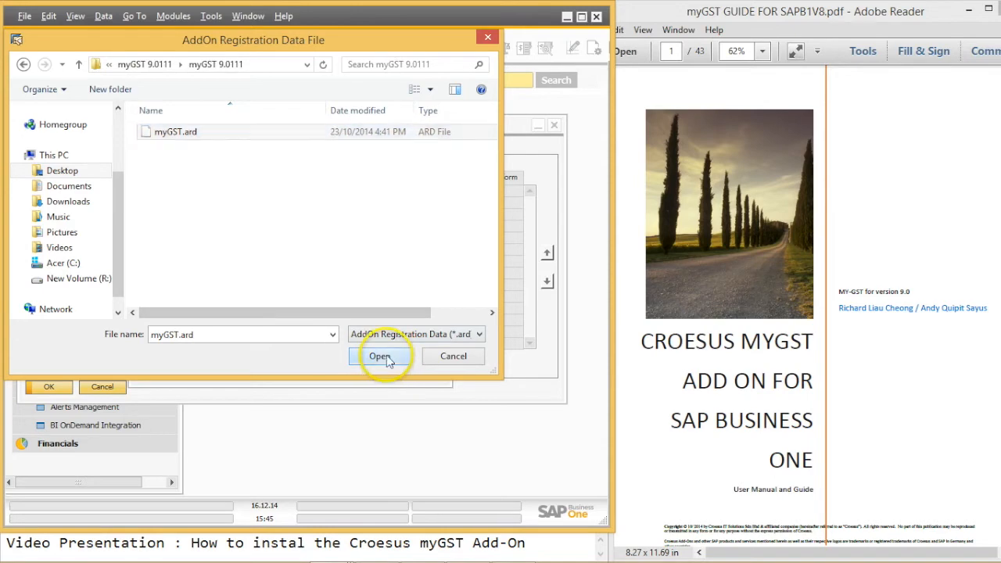
{"action": "left_click", "coordinate": [173, 369]}
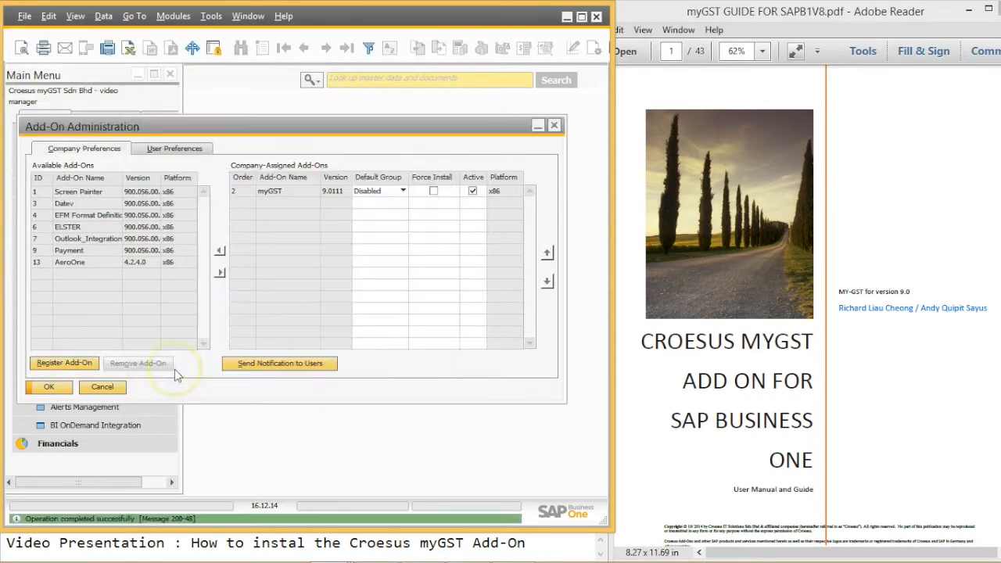
Step: Set myGST's default group to Manual with Force Install ticked, and save
{"action": "left_click", "coordinate": [383, 191]}
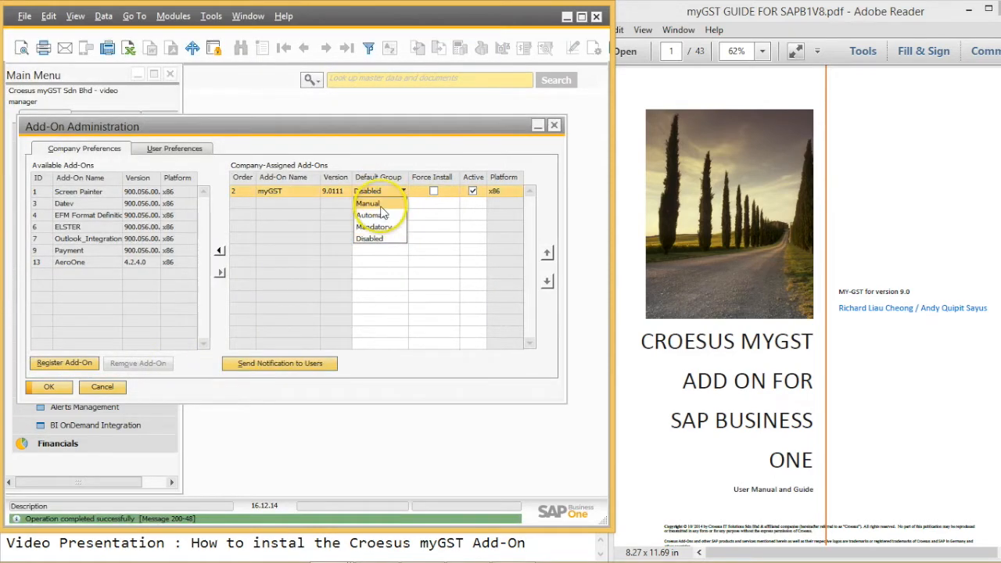
{"action": "left_click", "coordinate": [374, 205]}
{"action": "left_click", "coordinate": [434, 191]}
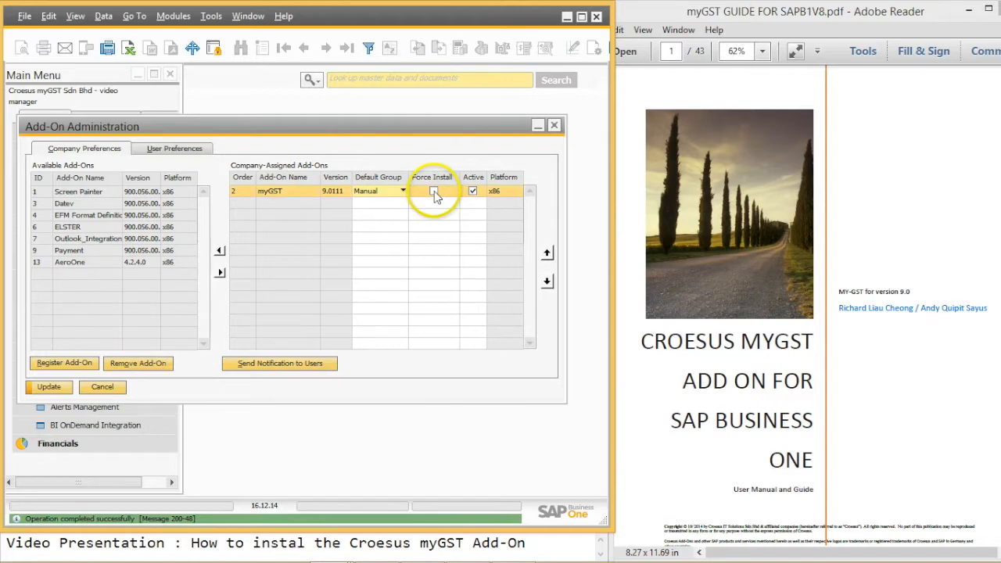
{"action": "left_click", "coordinate": [48, 388]}
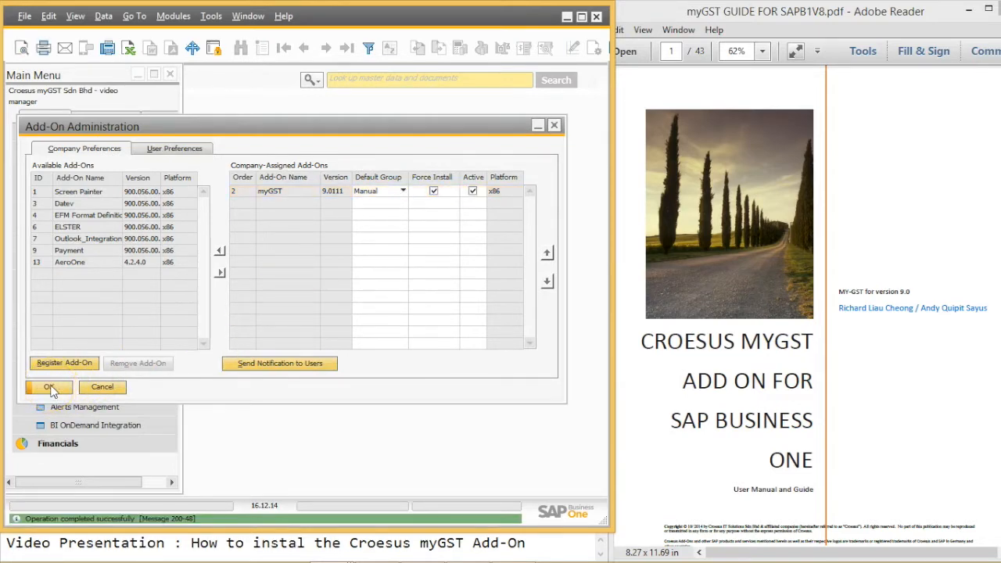
{"action": "left_click", "coordinate": [49, 388]}
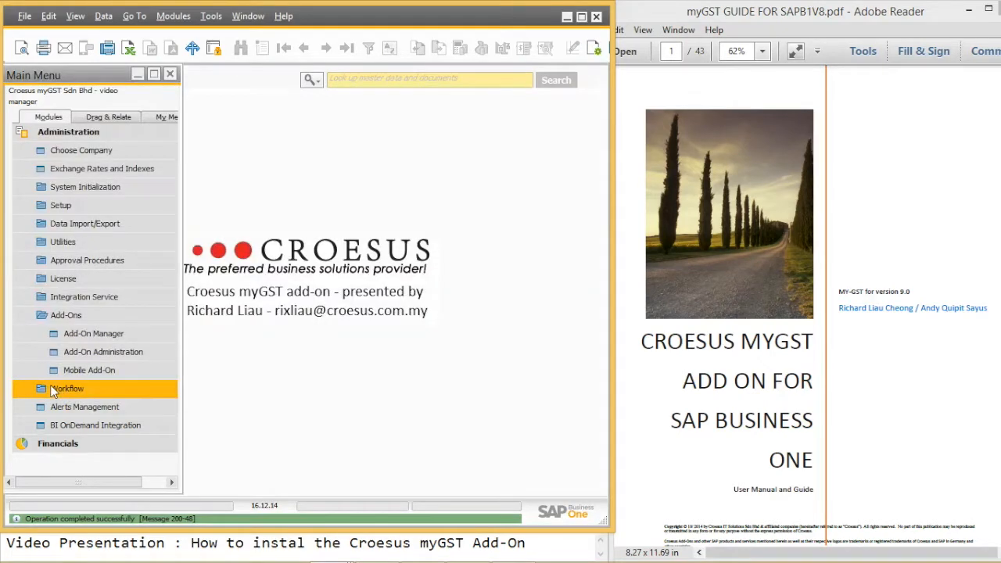
Step: Install myGST 9.0111 from the Add-On Manager's Pending Add-Ons list and finish the wizard
{"action": "left_click", "coordinate": [130, 334]}
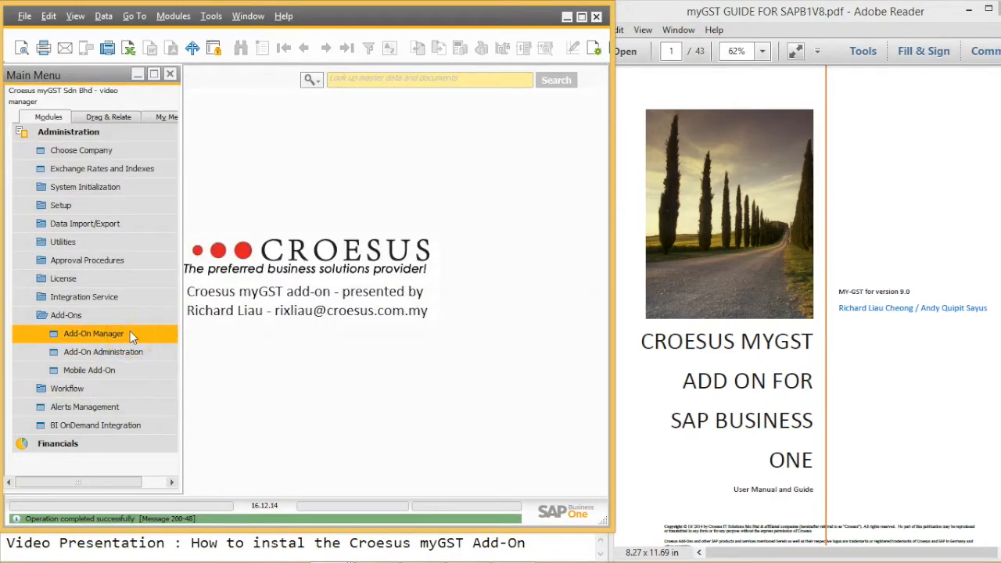
{"action": "left_click", "coordinate": [190, 131]}
{"action": "left_click", "coordinate": [215, 162]}
{"action": "left_click", "coordinate": [220, 162]}
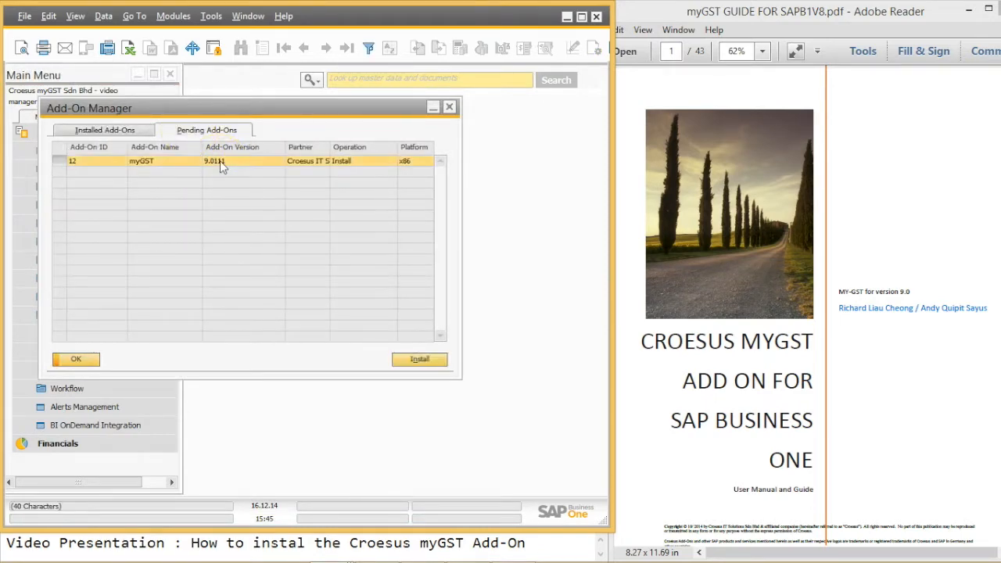
{"action": "left_click", "coordinate": [426, 361]}
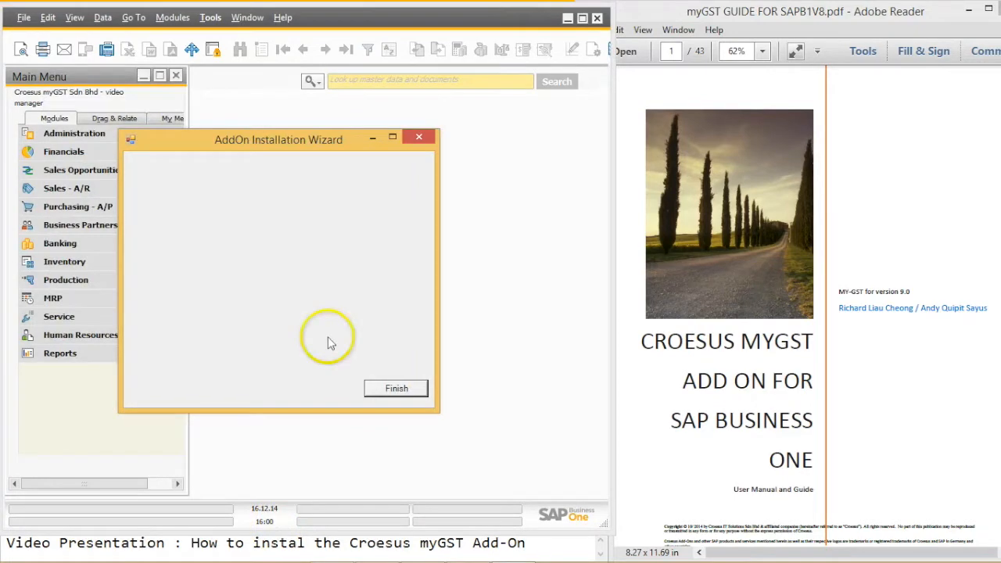
{"action": "left_click", "coordinate": [390, 391]}
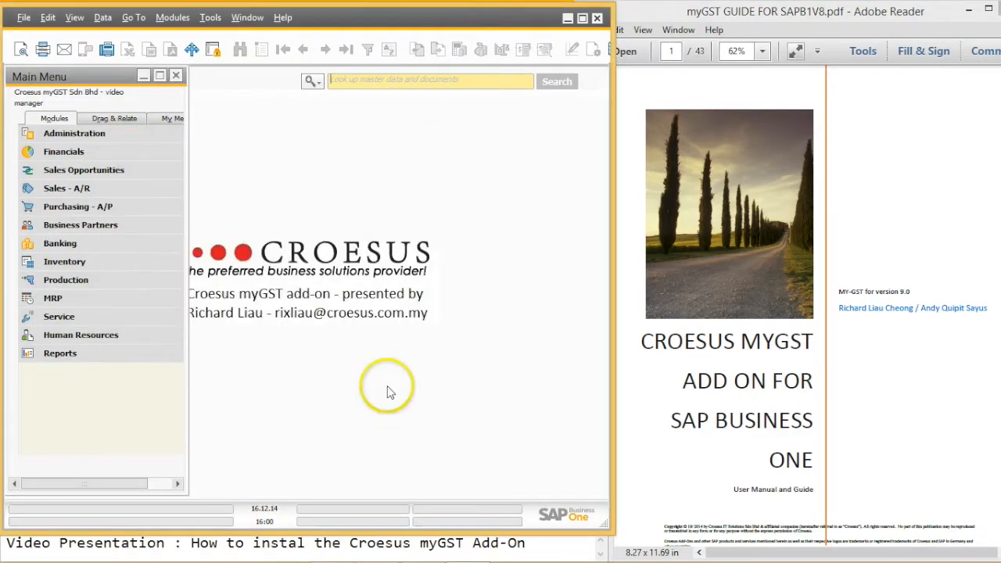
Step: Start the installed myGST add-on from the Add-On Manager's Installed Add-Ons list
{"action": "left_click", "coordinate": [92, 137]}
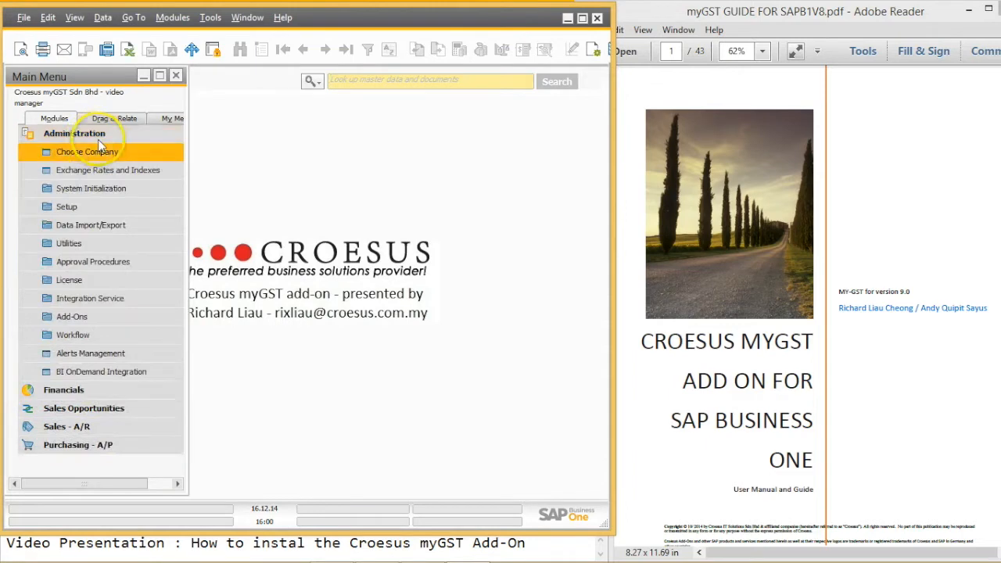
{"action": "left_click", "coordinate": [122, 316]}
{"action": "left_click", "coordinate": [125, 335]}
{"action": "left_click", "coordinate": [202, 134]}
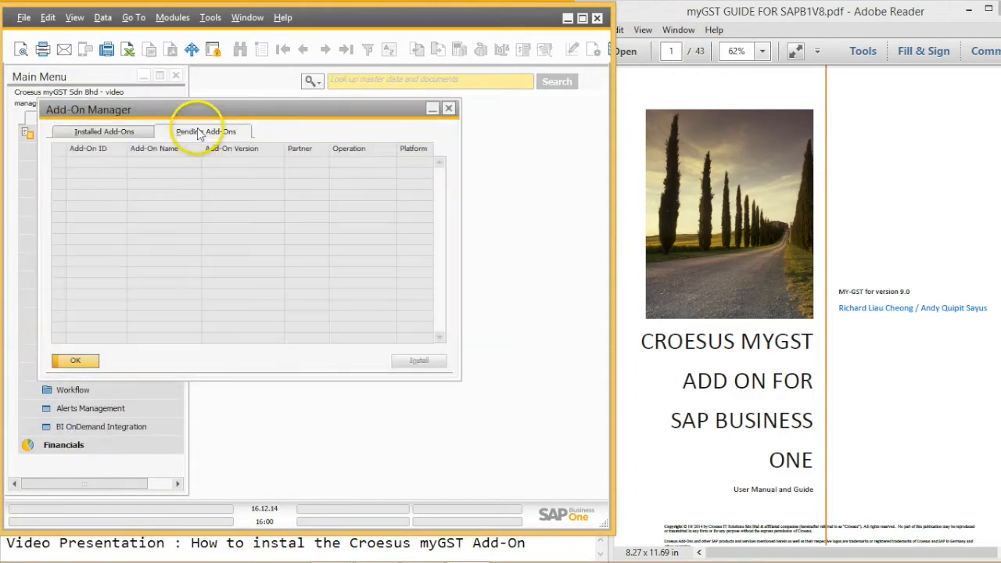
{"action": "left_click", "coordinate": [125, 133]}
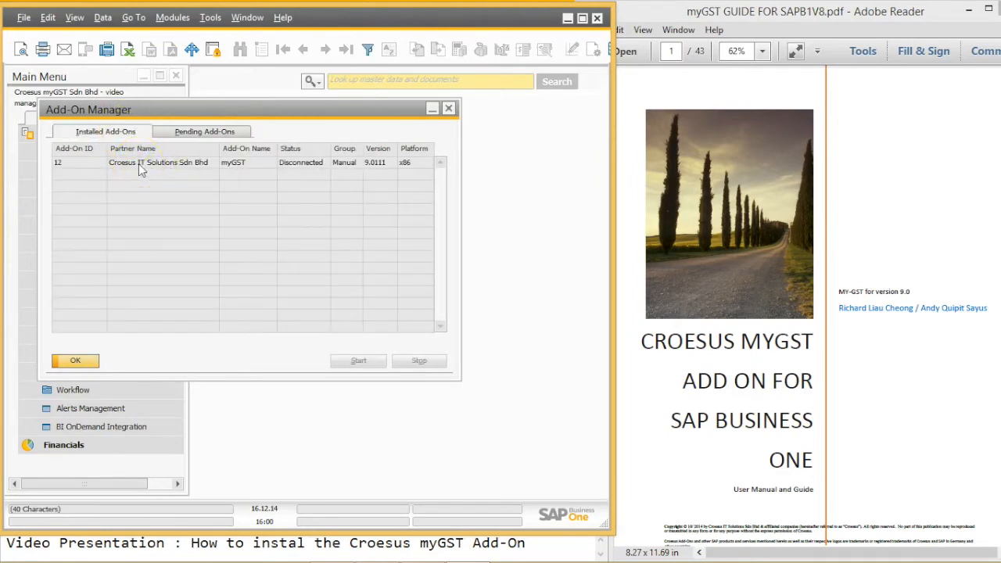
{"action": "left_click", "coordinate": [139, 163]}
{"action": "left_click", "coordinate": [361, 361]}
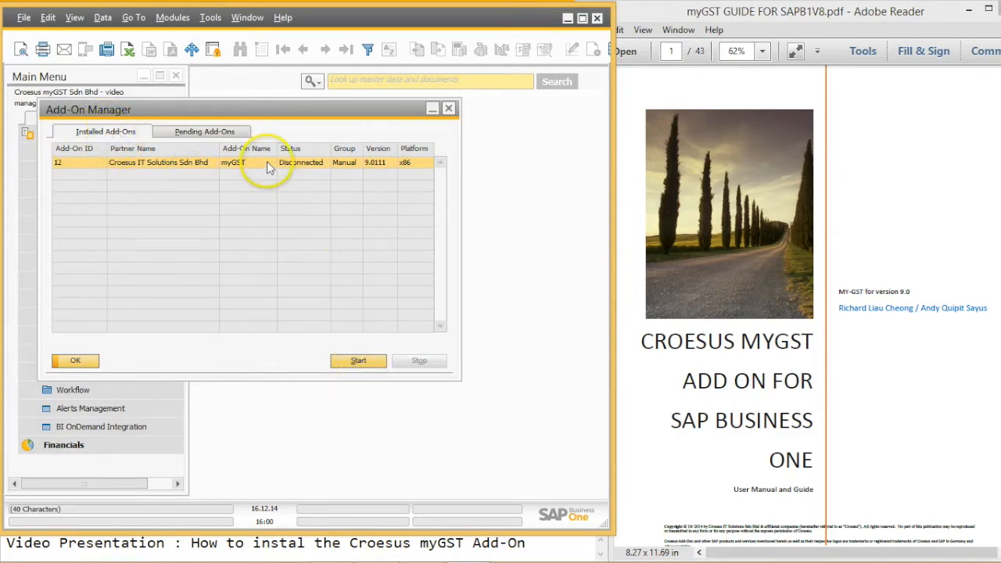
{"action": "left_click", "coordinate": [366, 365]}
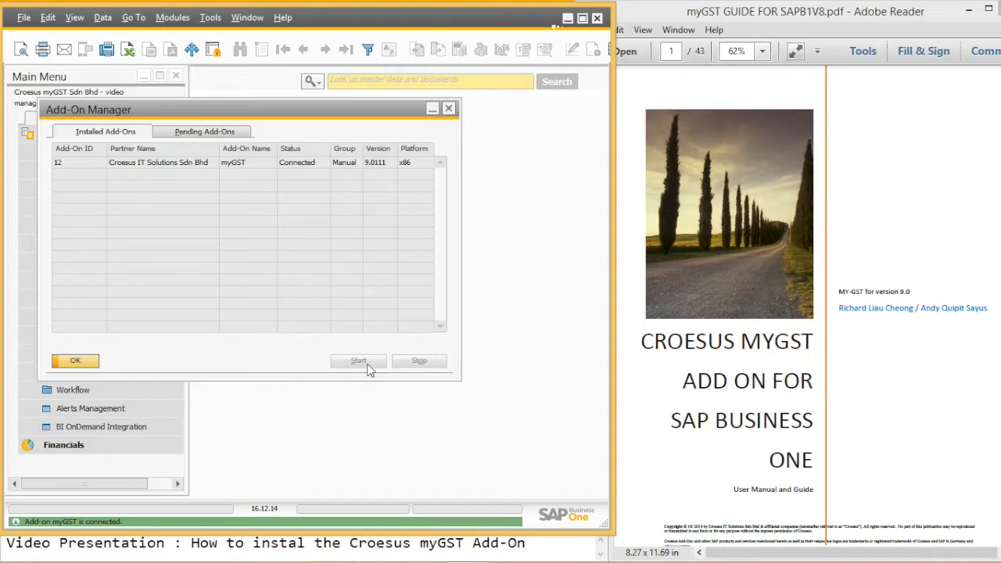
{"action": "left_click", "coordinate": [75, 360]}
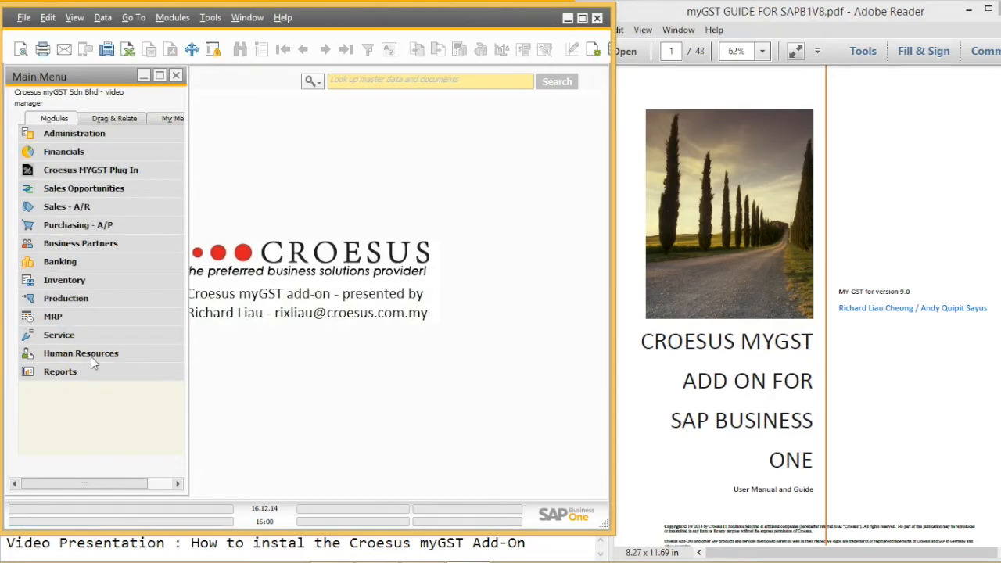
Step: Check the new Croesus MYGST Plug In module's functions, then return to the PDF guide
{"action": "left_click", "coordinate": [82, 174]}
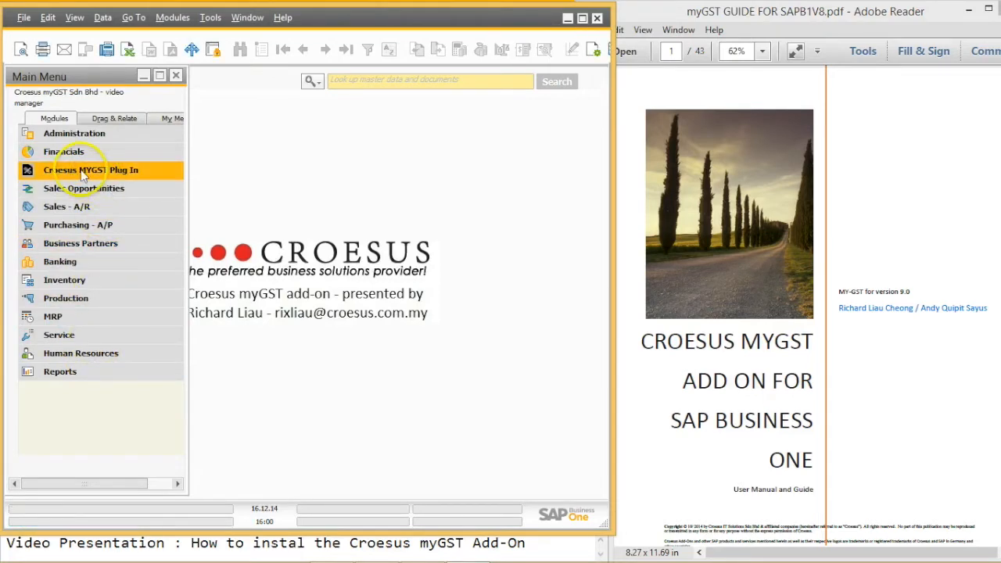
{"action": "left_click", "coordinate": [160, 169]}
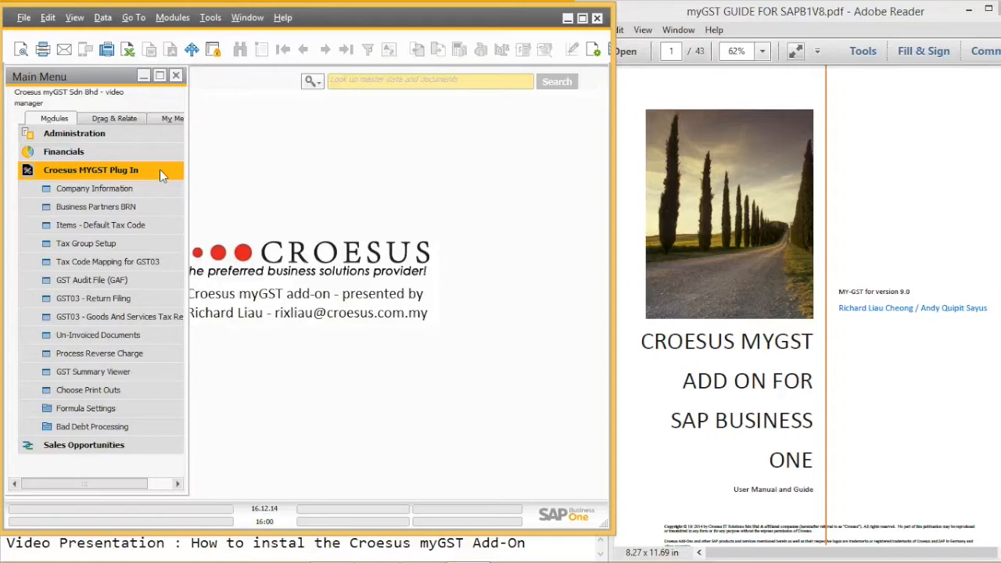
{"action": "left_click", "coordinate": [160, 169]}
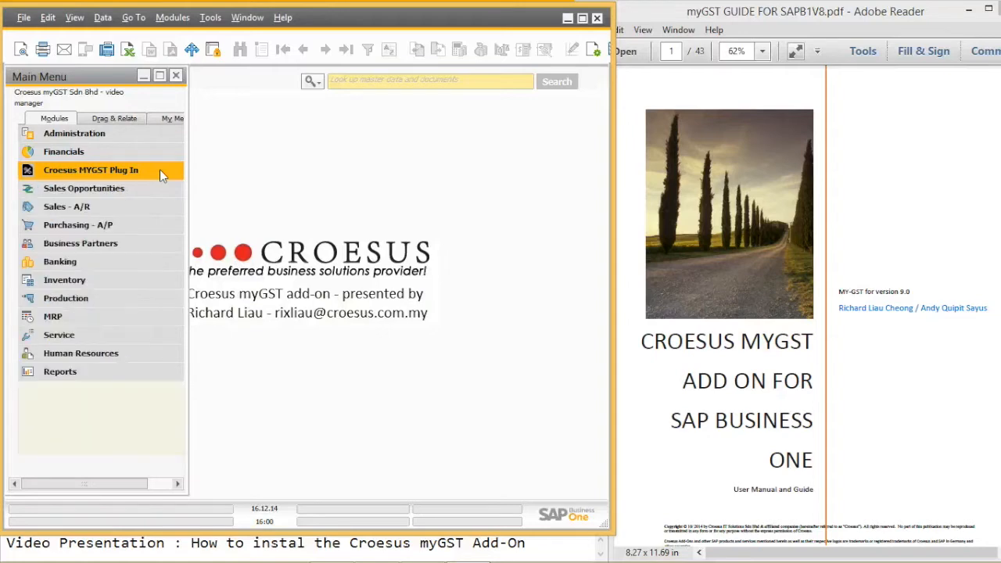
{"action": "left_click", "coordinate": [912, 147]}
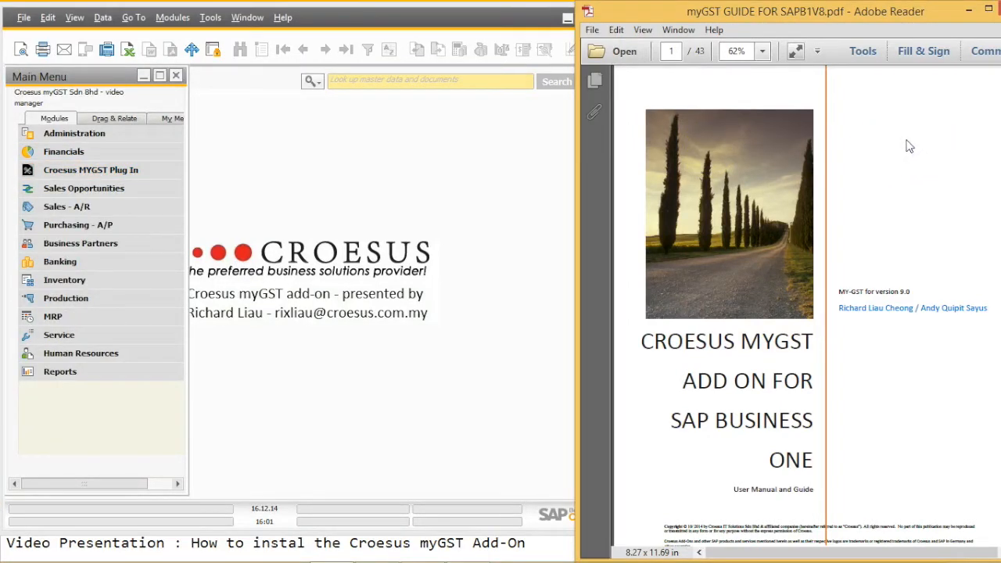
Step: Jump to page 12 of the myGST guide and scroll down through Administration Setup
{"action": "left_click", "coordinate": [671, 51]}
{"action": "type", "text": "12"}
{"action": "key", "text": "Return"}
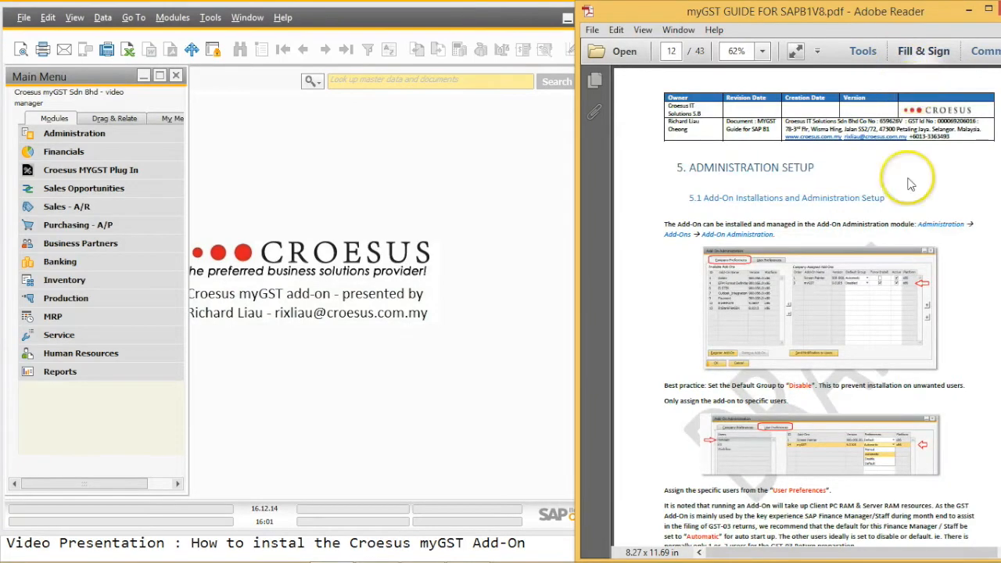
{"action": "scroll", "coordinate": [915, 201], "scroll_direction": "down", "scroll_amount": 7}
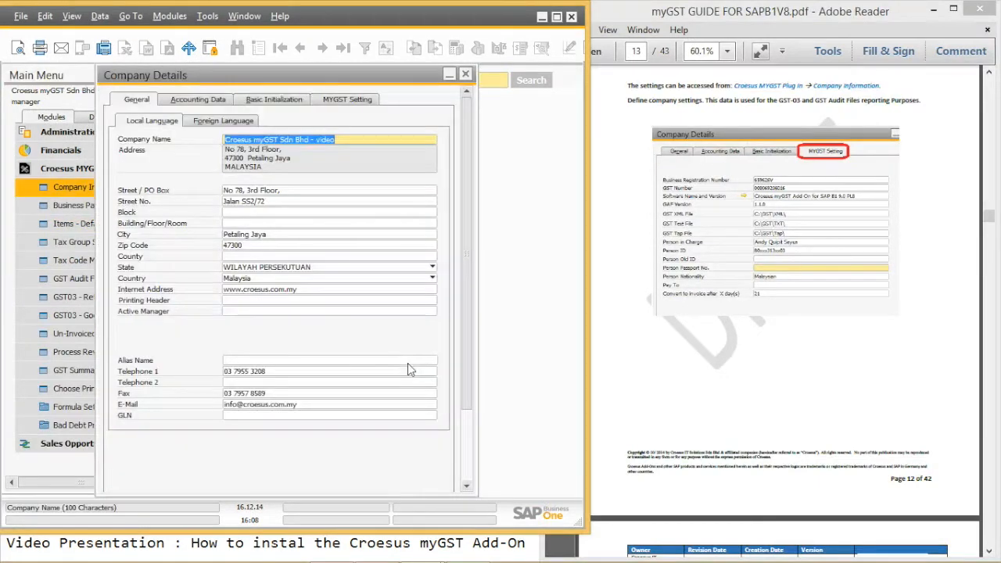
Step: Review the GST Number on the Company Details MYGST Setting tab, then close the form
{"action": "left_click", "coordinate": [344, 100]}
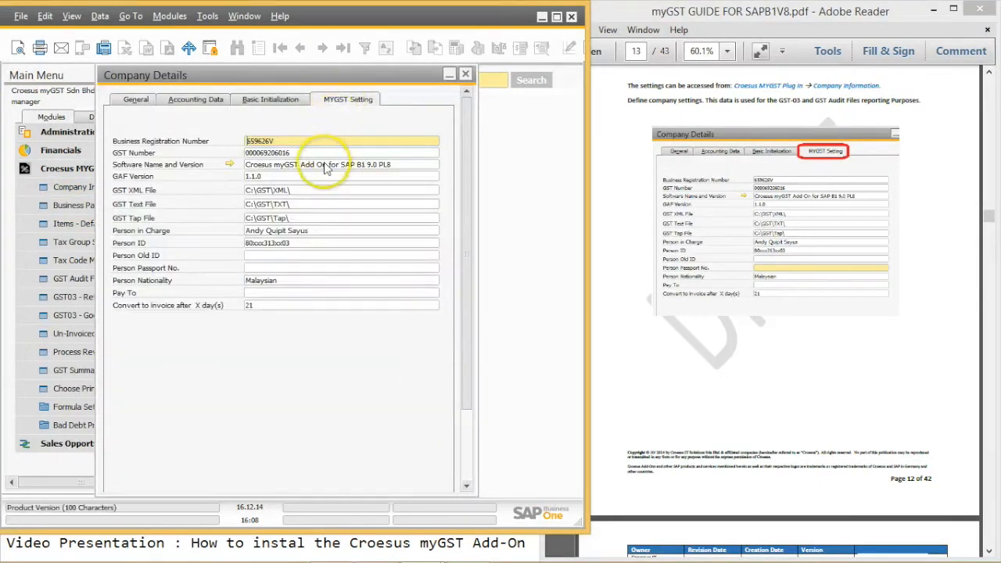
{"action": "double_click", "coordinate": [262, 153]}
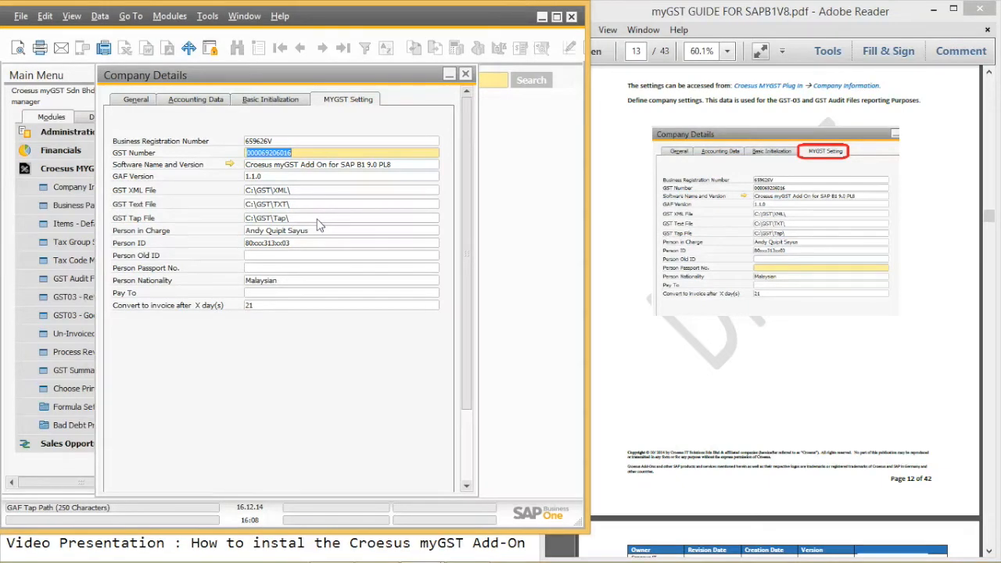
{"action": "scroll", "coordinate": [462, 306], "scroll_direction": "down", "scroll_amount": 3}
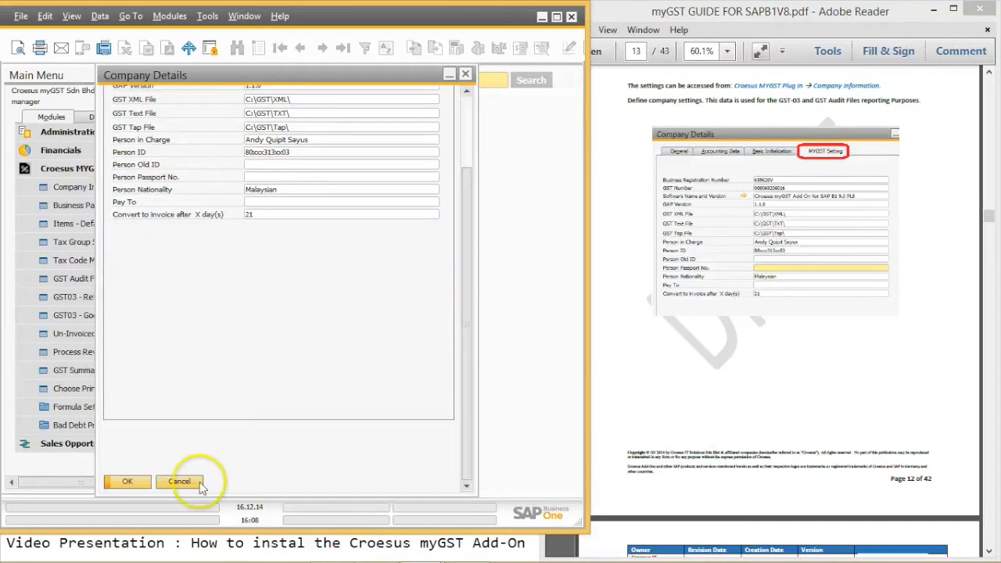
{"action": "scroll", "coordinate": [467, 328], "scroll_direction": "up", "scroll_amount": 3}
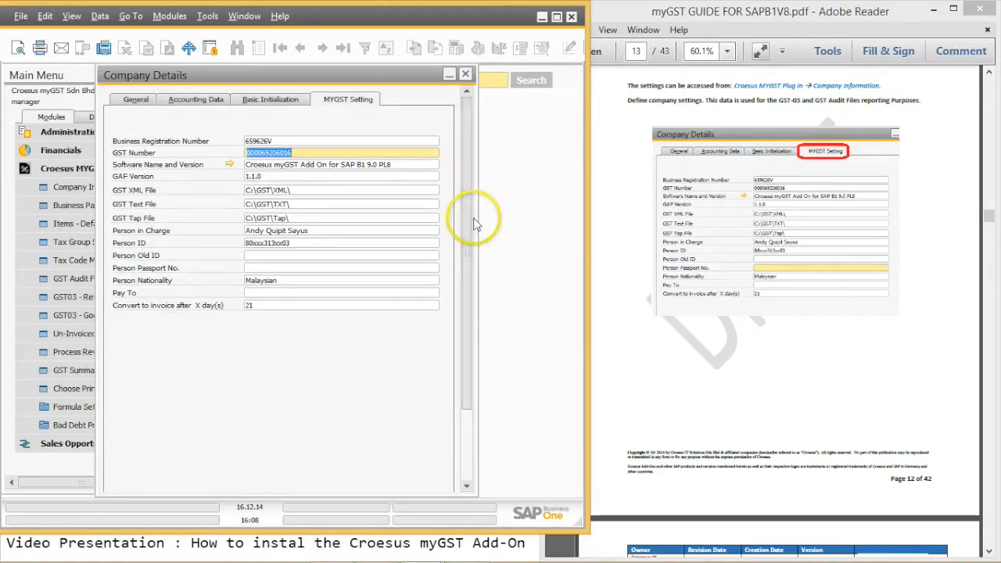
{"action": "left_click", "coordinate": [466, 74]}
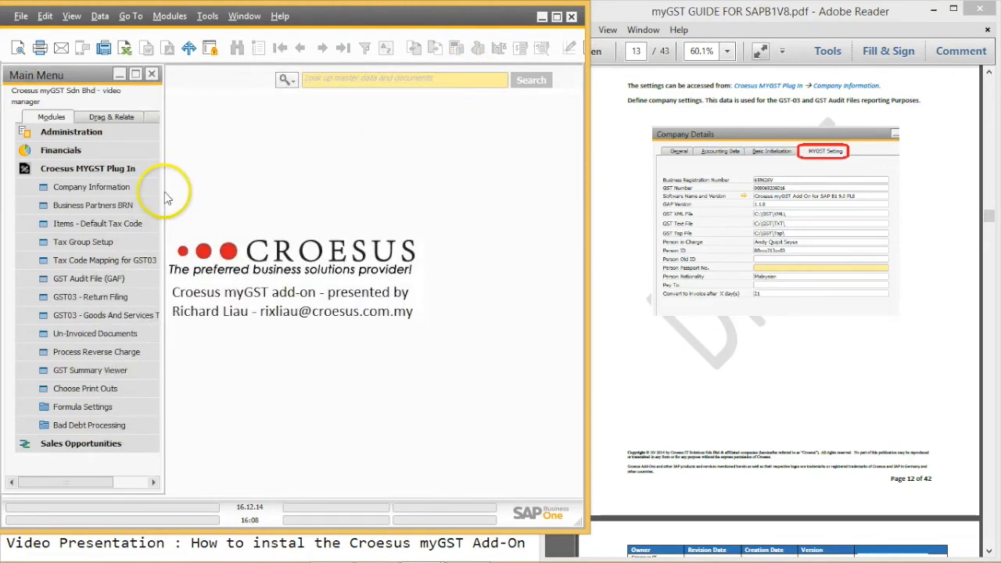
Step: Launch Update GST Table and Fields from Tools > Customization Tools > MYGST - Table Setup
{"action": "left_click", "coordinate": [208, 17]}
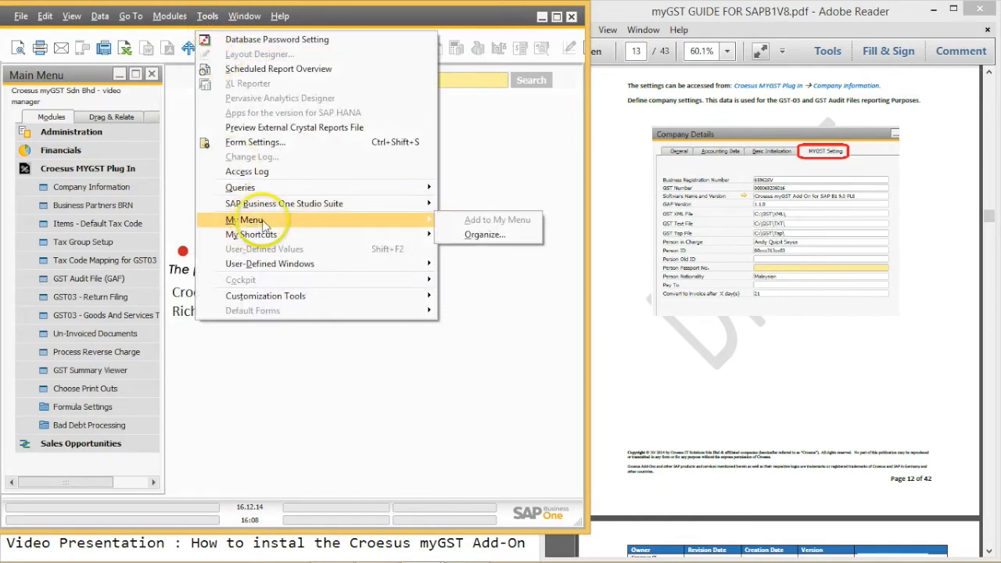
{"action": "mouse_move", "coordinate": [316, 298]}
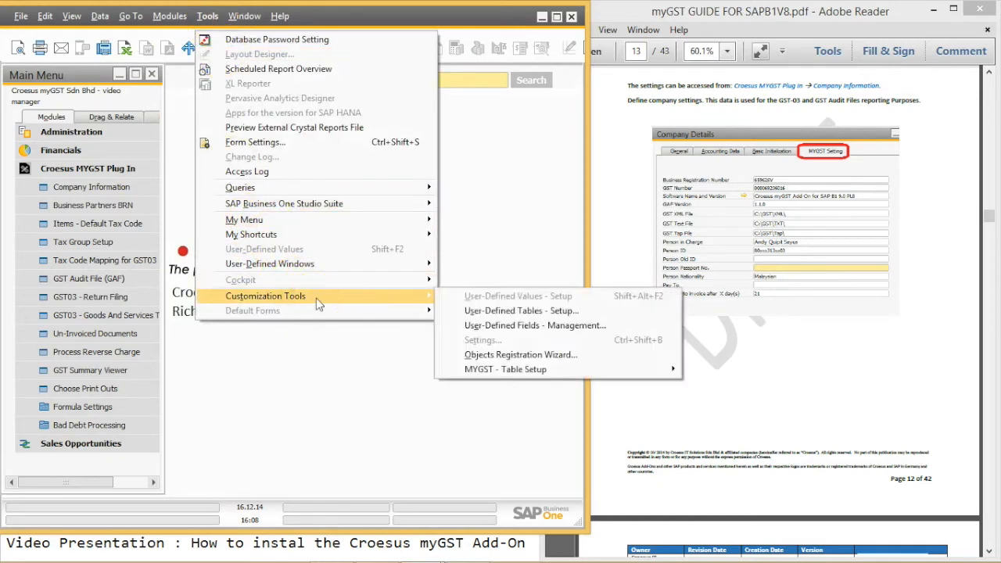
{"action": "left_click", "coordinate": [559, 367]}
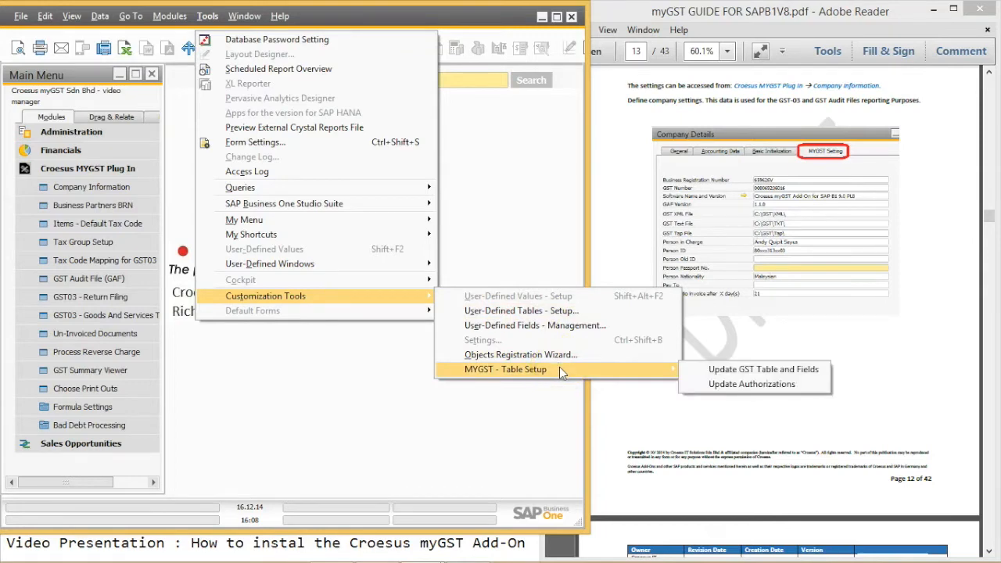
{"action": "left_click", "coordinate": [728, 370]}
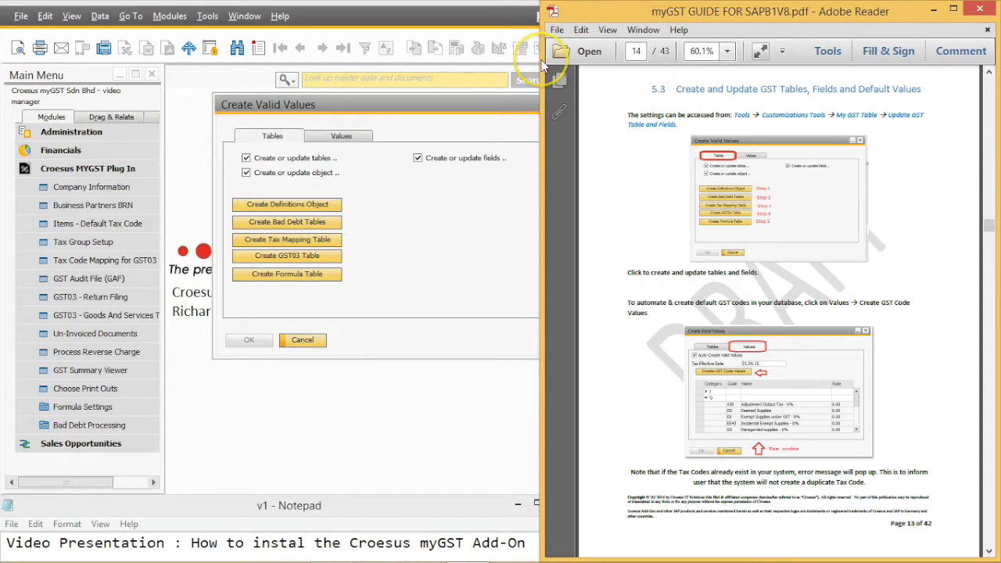
Step: Create the myGST definitions object and the bad debt tables, confirming each message
{"action": "left_click", "coordinate": [541, 59]}
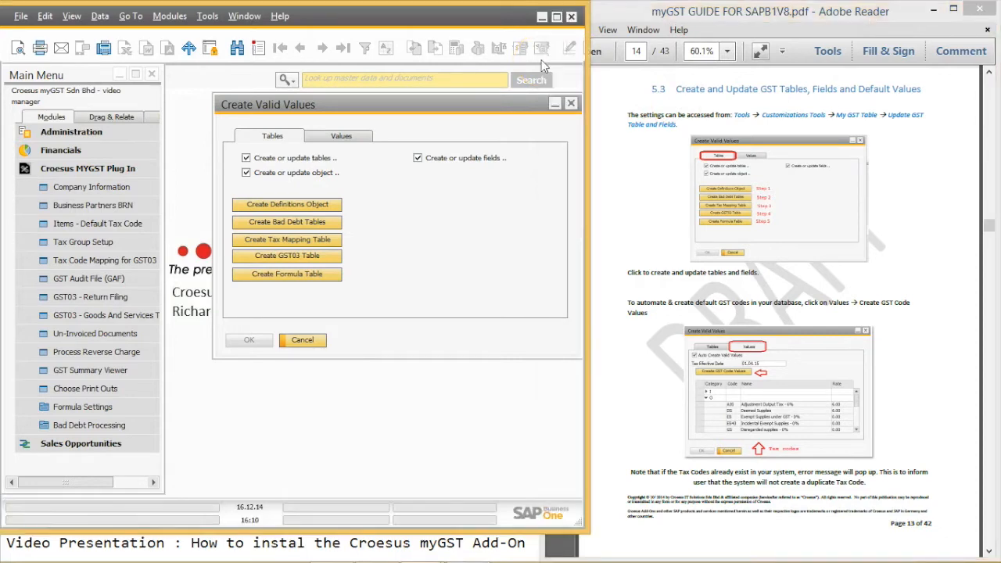
{"action": "left_click", "coordinate": [310, 204]}
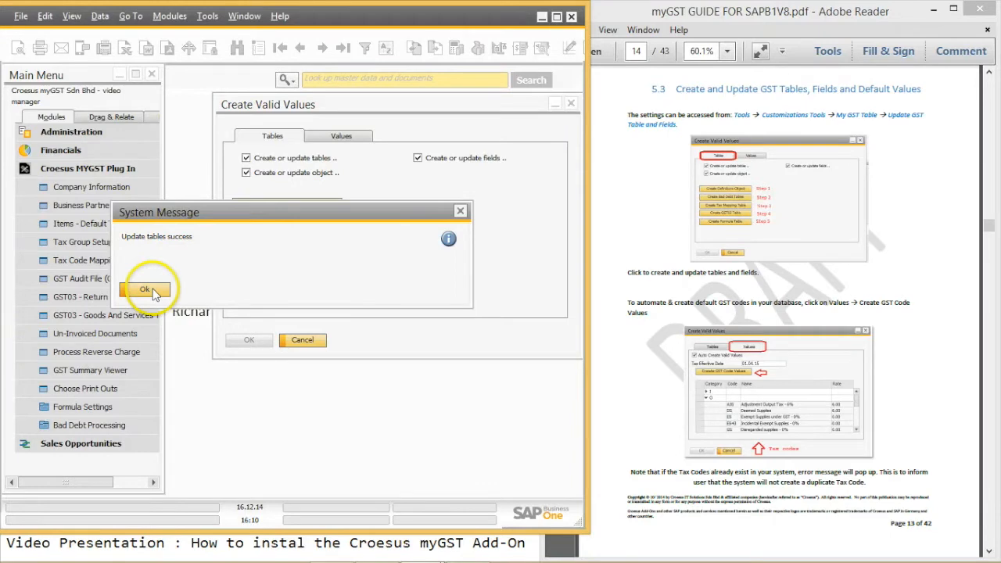
{"action": "left_click", "coordinate": [152, 291]}
{"action": "left_click", "coordinate": [313, 223]}
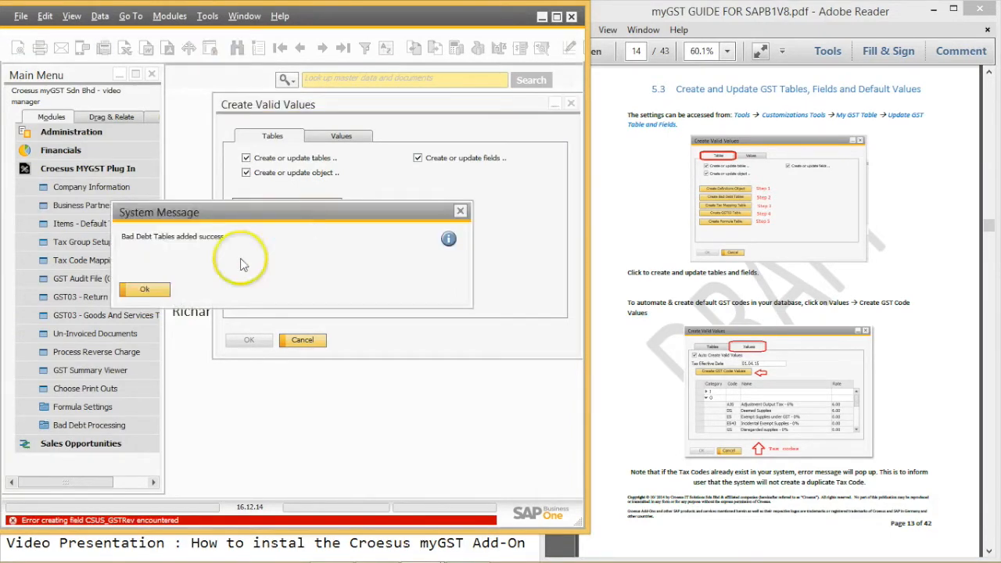
{"action": "left_click", "coordinate": [140, 289]}
Step: Create the tax mapping, GST03 and formula tables, dismissing each success message
{"action": "left_click", "coordinate": [274, 241]}
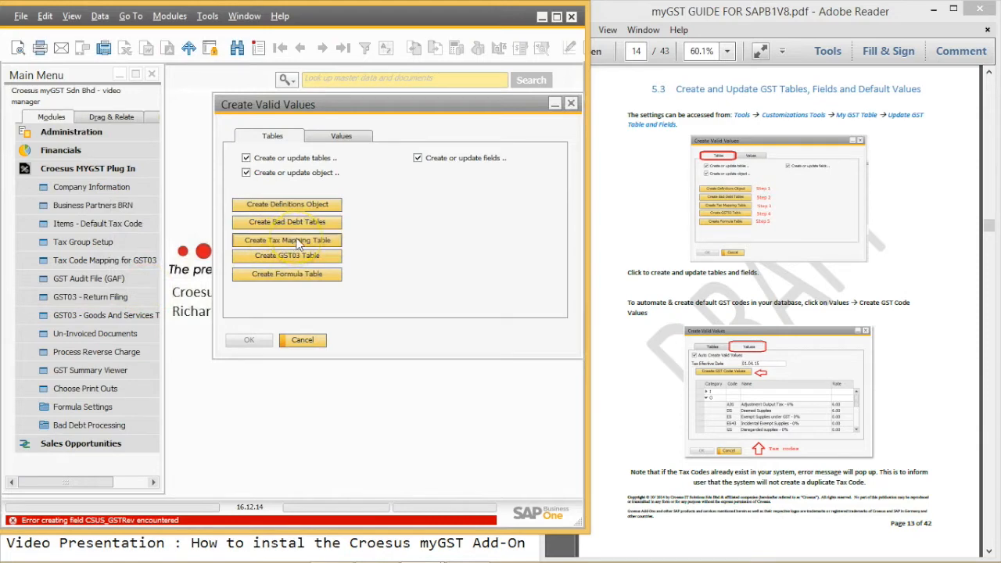
{"action": "left_click", "coordinate": [145, 289]}
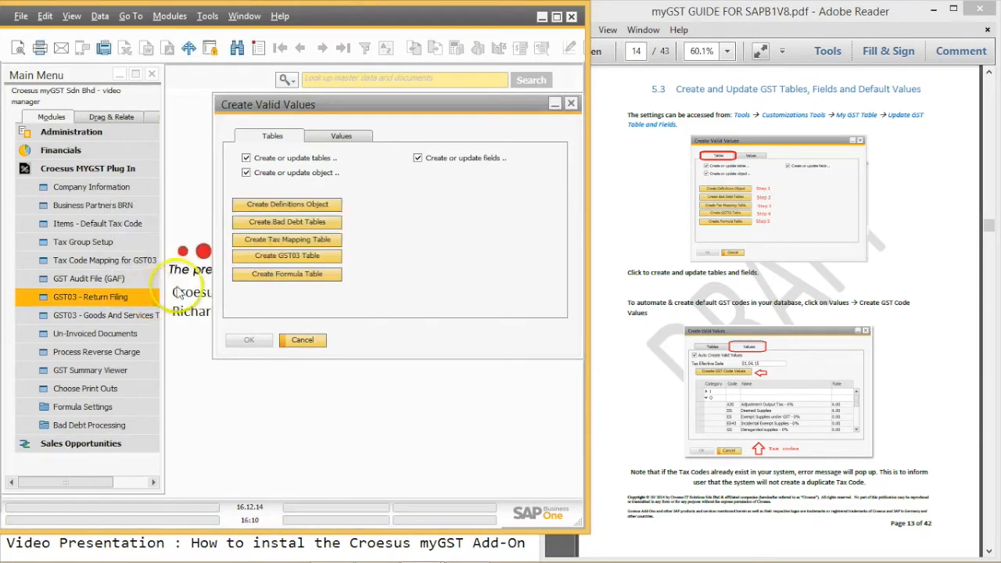
{"action": "left_click", "coordinate": [272, 260]}
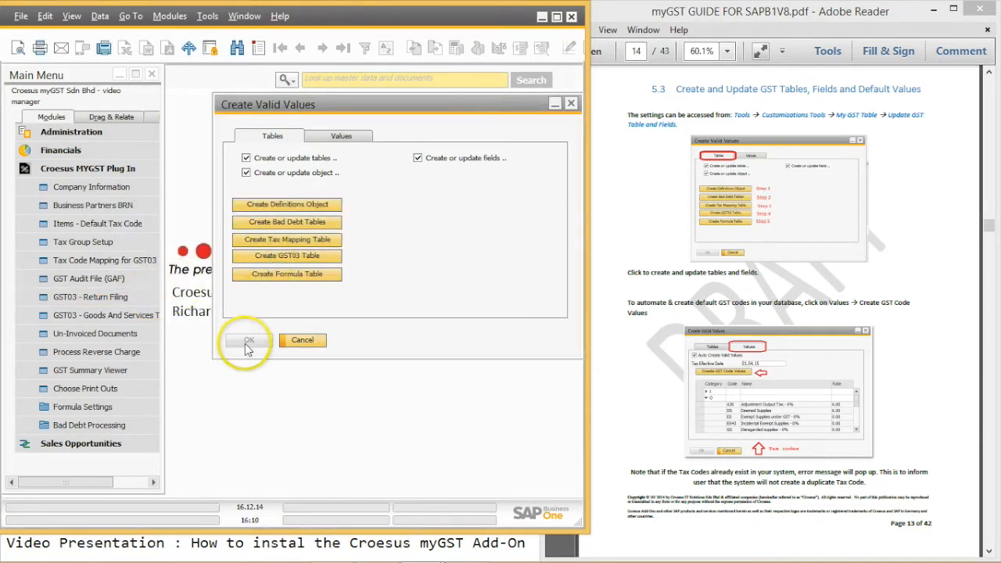
{"action": "left_click", "coordinate": [141, 289]}
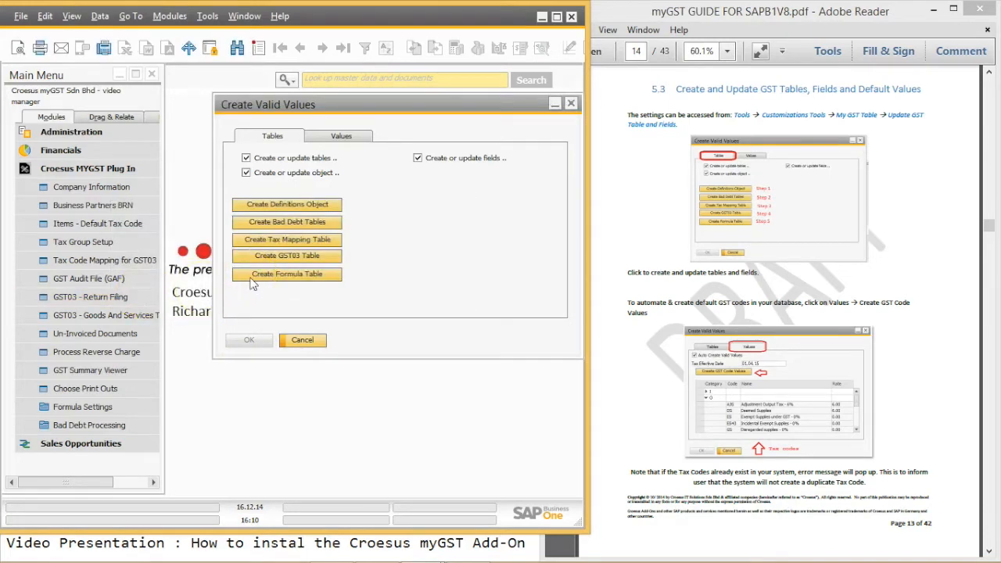
{"action": "left_click", "coordinate": [251, 280]}
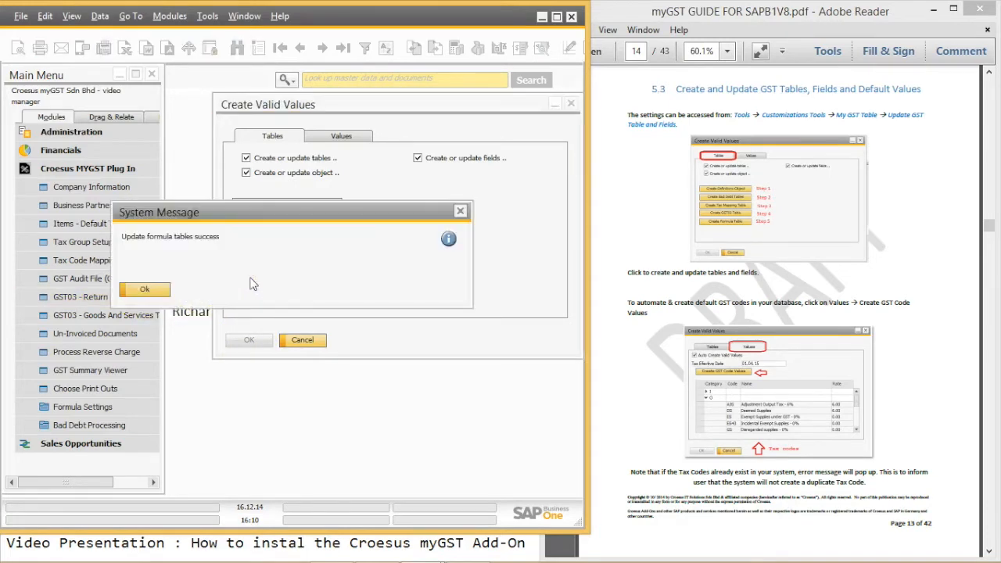
{"action": "left_click", "coordinate": [141, 289]}
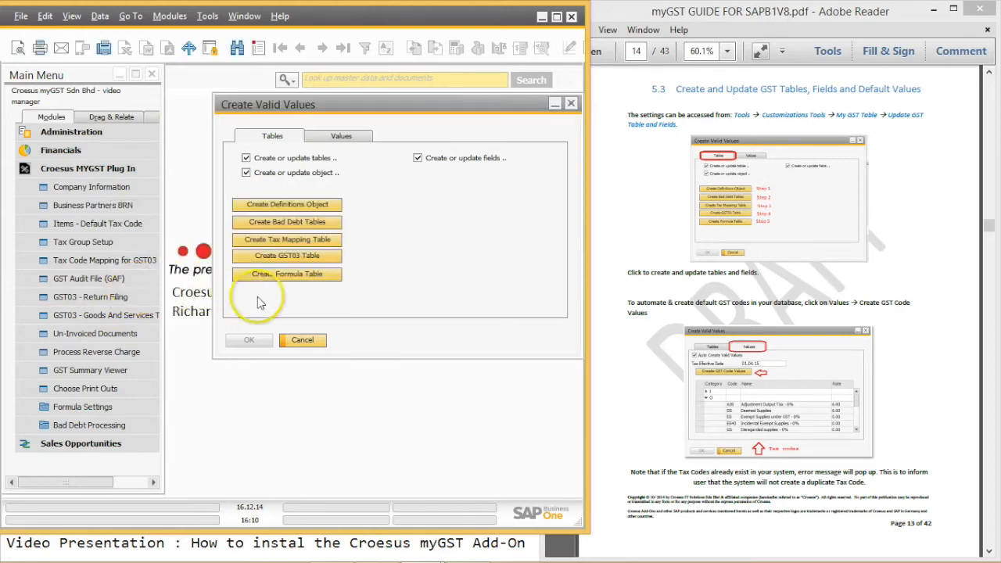
Step: Generate GST code values effective 01.04.15 on the Values tab, review them, and cancel
{"action": "left_click", "coordinate": [332, 138]}
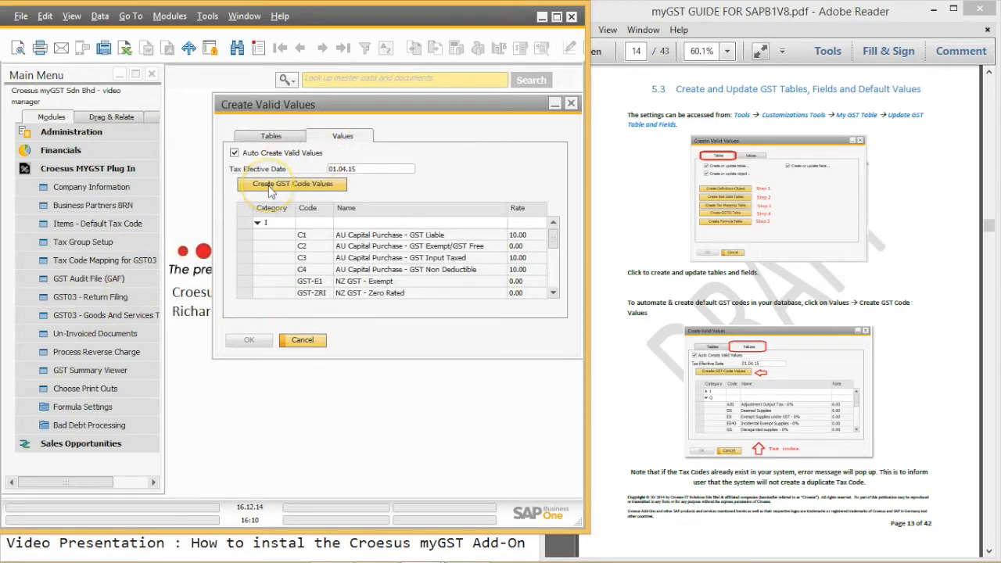
{"action": "left_click", "coordinate": [270, 188]}
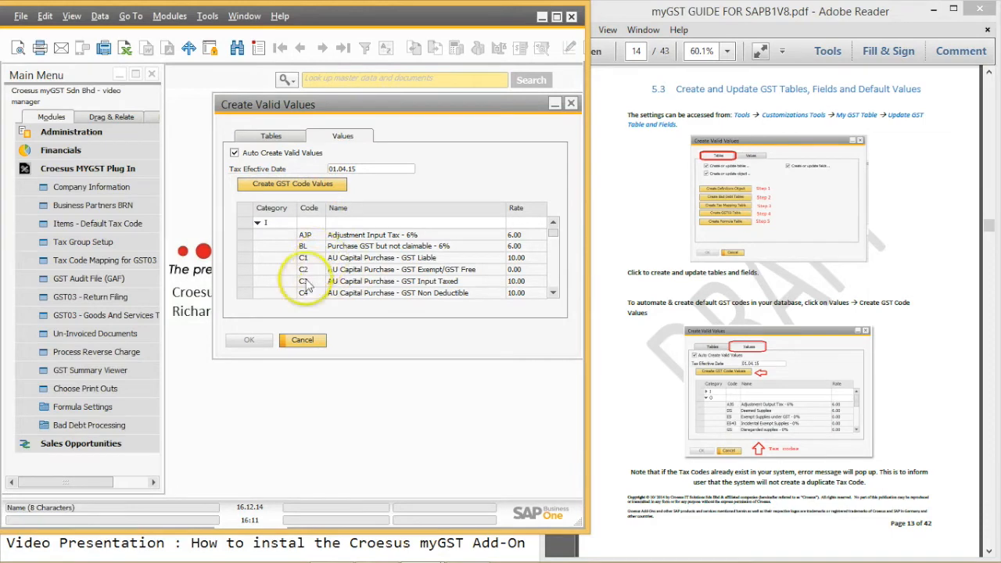
{"action": "left_click", "coordinate": [553, 266]}
{"action": "left_click", "coordinate": [553, 266]}
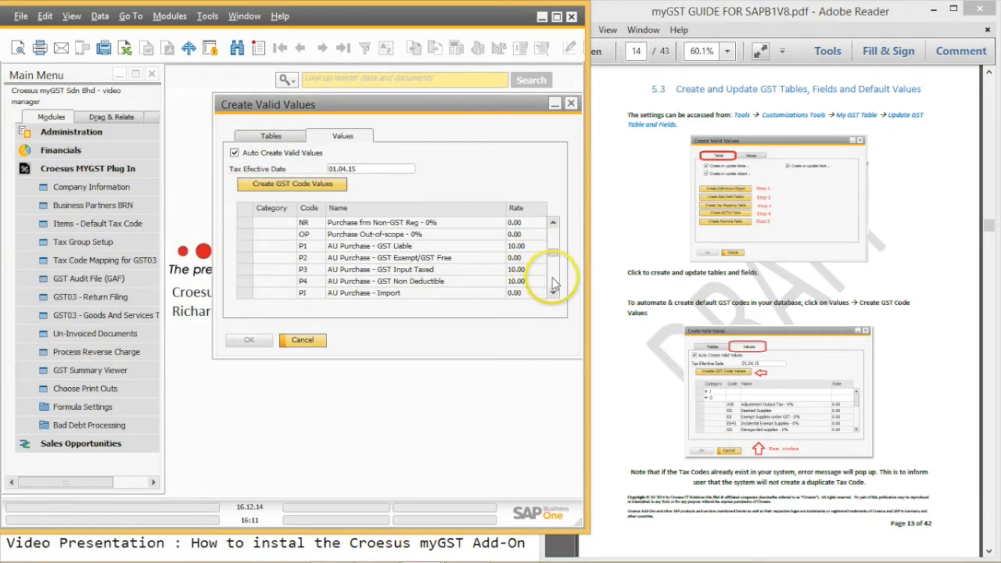
{"action": "left_click", "coordinate": [553, 284]}
{"action": "left_click", "coordinate": [379, 245]}
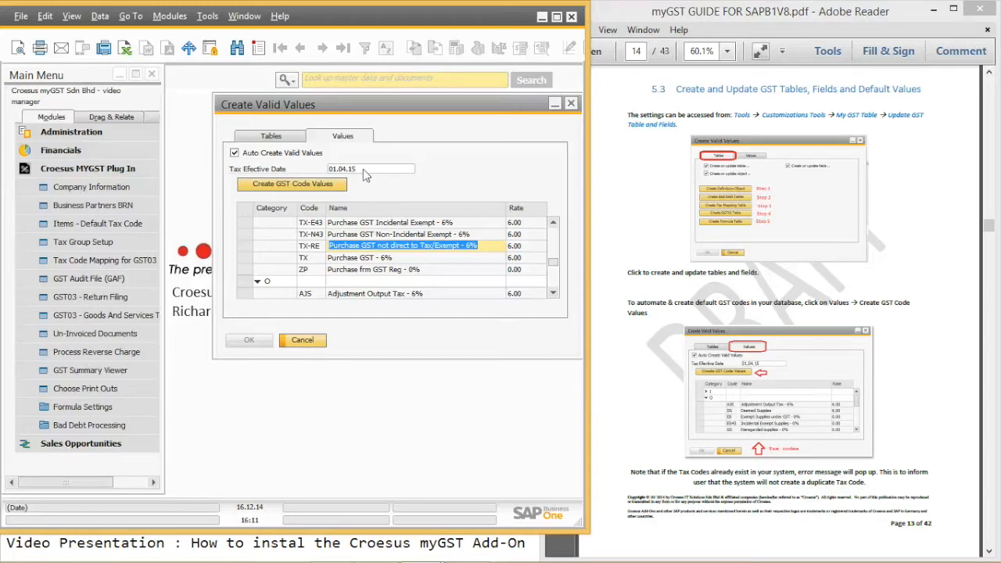
{"action": "left_click", "coordinate": [312, 343]}
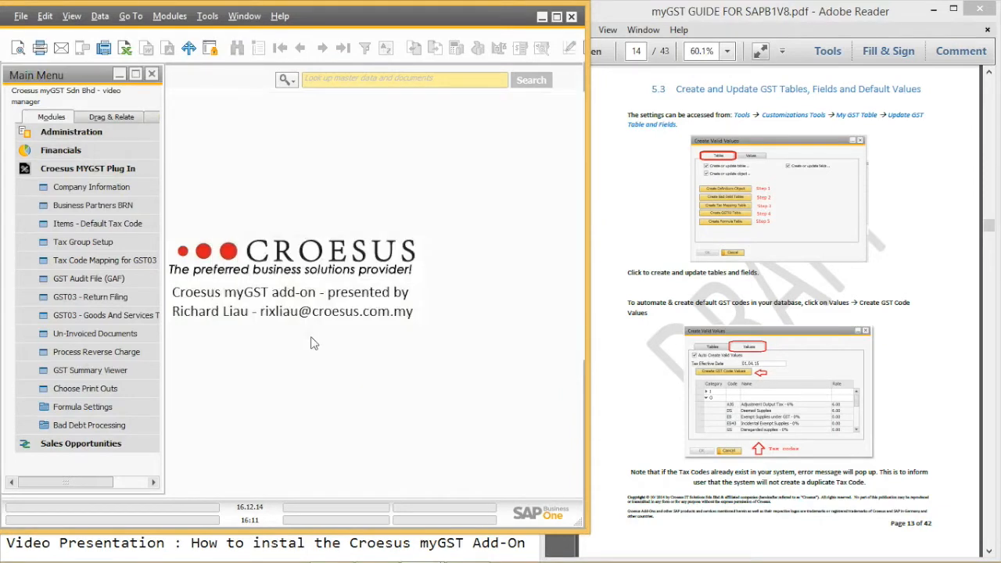
Step: In Tax Group Setup, mark P1, P2, P3, P4 and PI inactive and update
{"action": "left_click", "coordinate": [456, 557]}
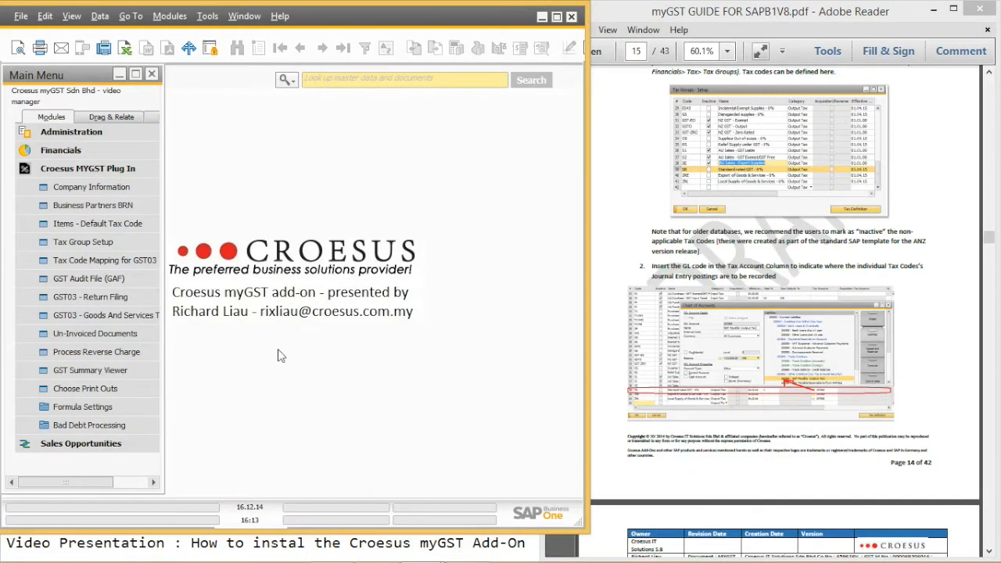
{"action": "left_click", "coordinate": [101, 245]}
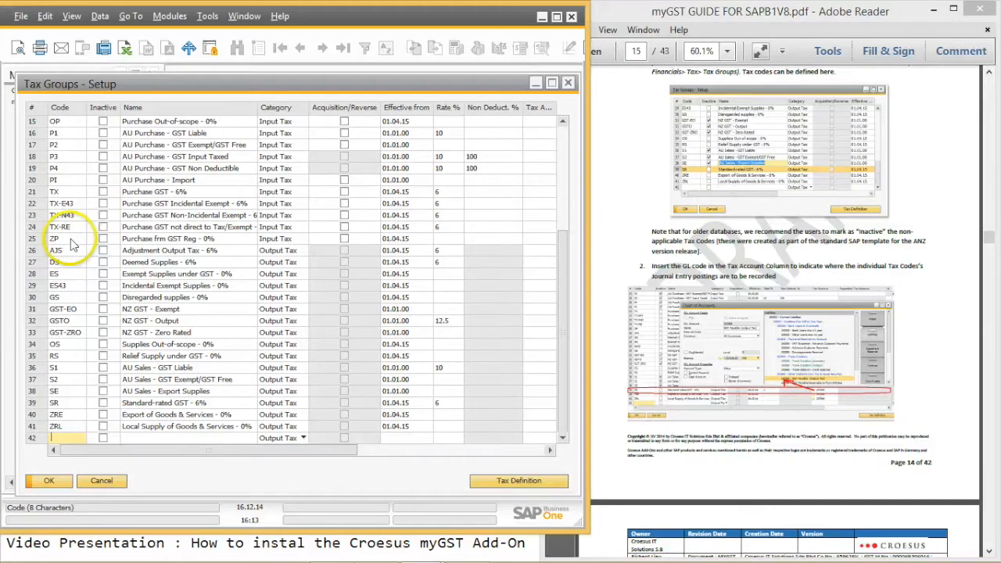
{"action": "left_click", "coordinate": [102, 144]}
{"action": "left_click", "coordinate": [102, 133]}
{"action": "left_click", "coordinate": [103, 121]}
{"action": "left_click", "coordinate": [103, 157]}
{"action": "left_click", "coordinate": [103, 168]}
{"action": "left_click", "coordinate": [102, 180]}
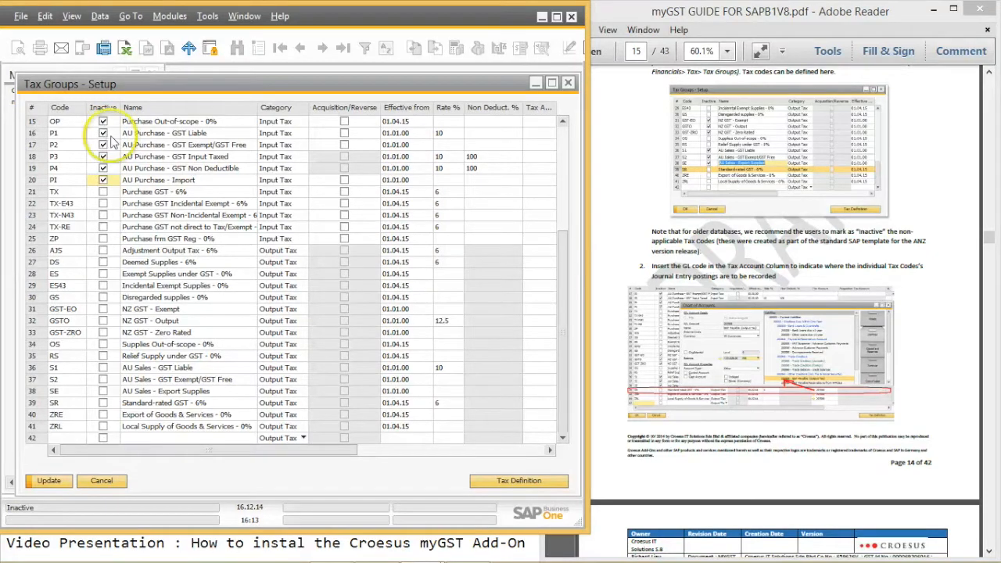
{"action": "left_click", "coordinate": [49, 481]}
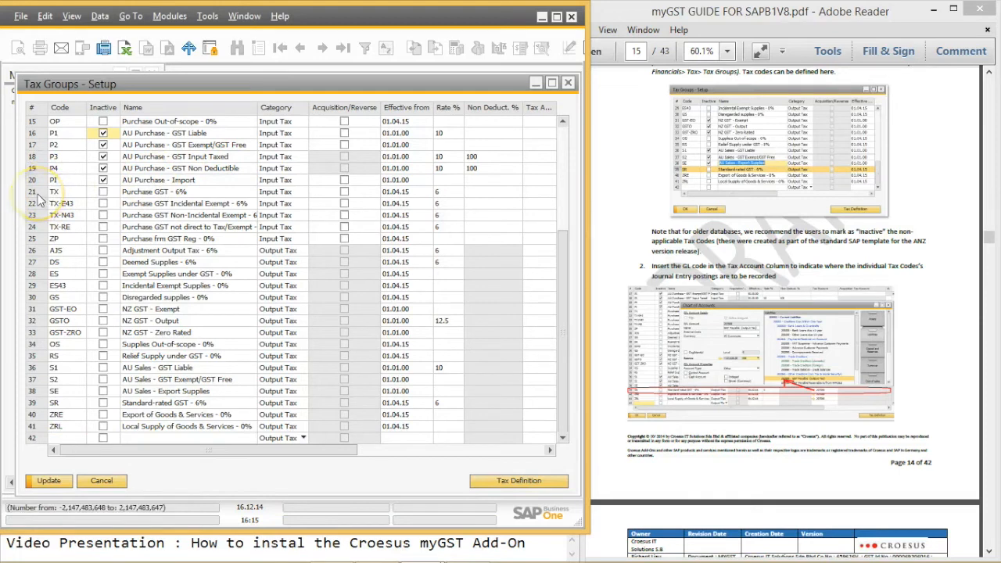
Step: Add a 01.01.00 Effective From row to tax code TX's definition and save it
{"action": "double_click", "coordinate": [34, 193]}
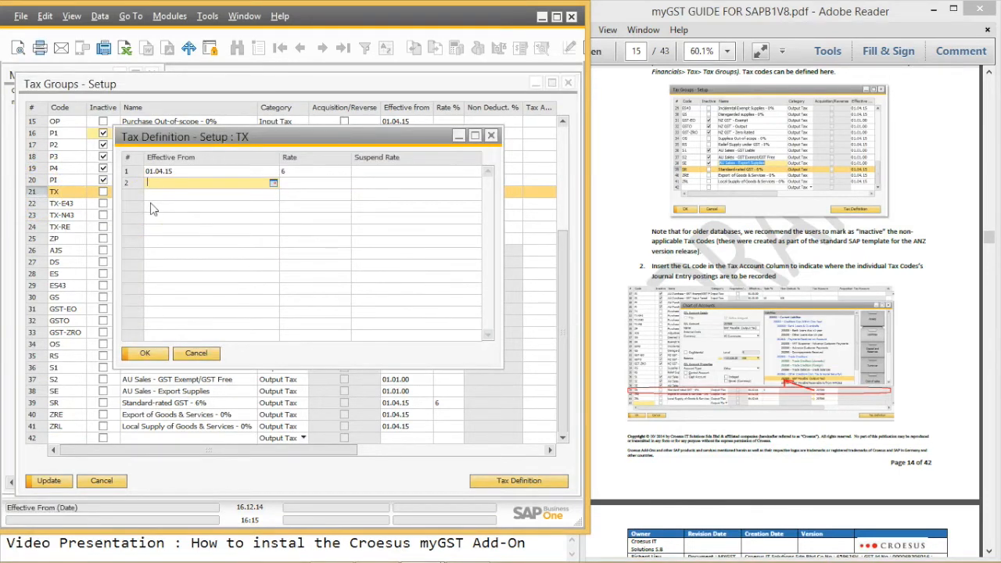
{"action": "type", "text": "0101.0000"}
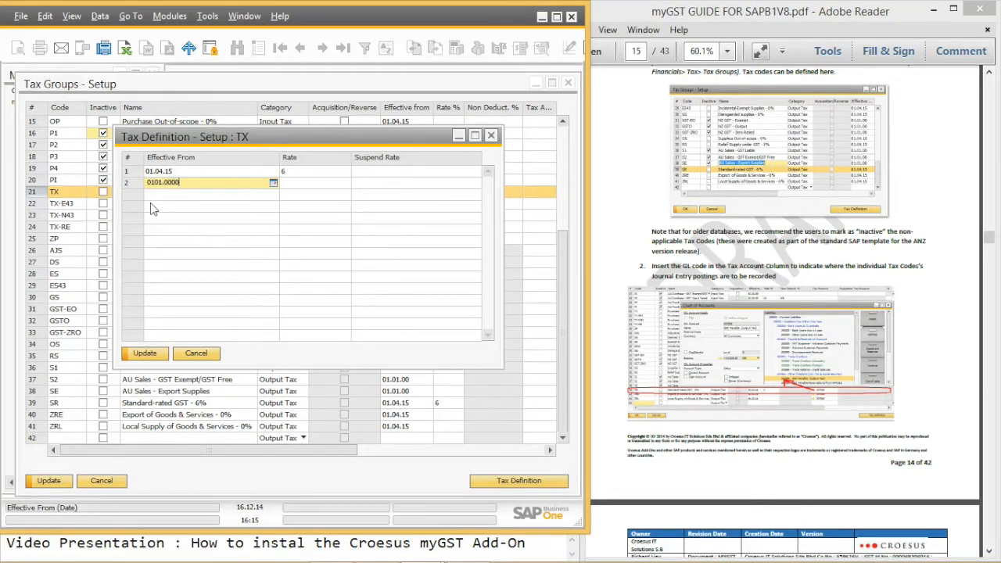
{"action": "key", "text": "Tab"}
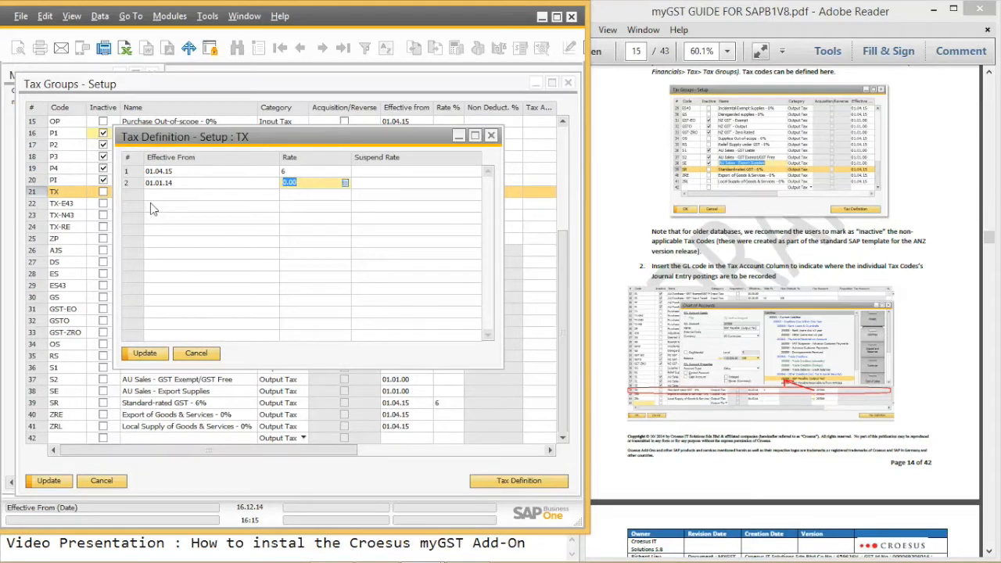
{"action": "left_click", "coordinate": [188, 186]}
{"action": "key", "text": "BackSpace"}
{"action": "key", "text": "BackSpace"}
{"action": "type", "text": "00"}
{"action": "key", "text": "Tab"}
{"action": "left_click", "coordinate": [144, 353]}
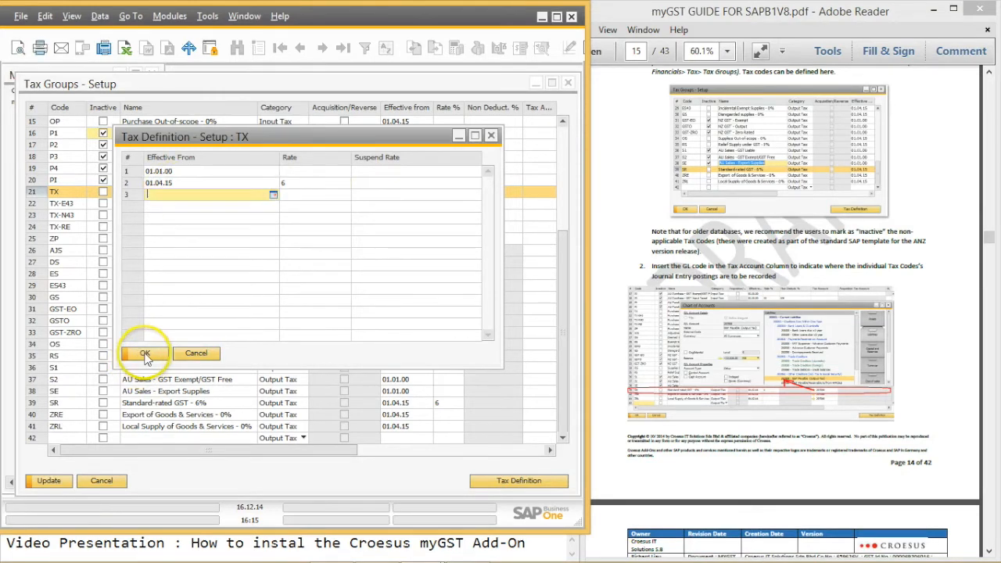
{"action": "left_click", "coordinate": [144, 354]}
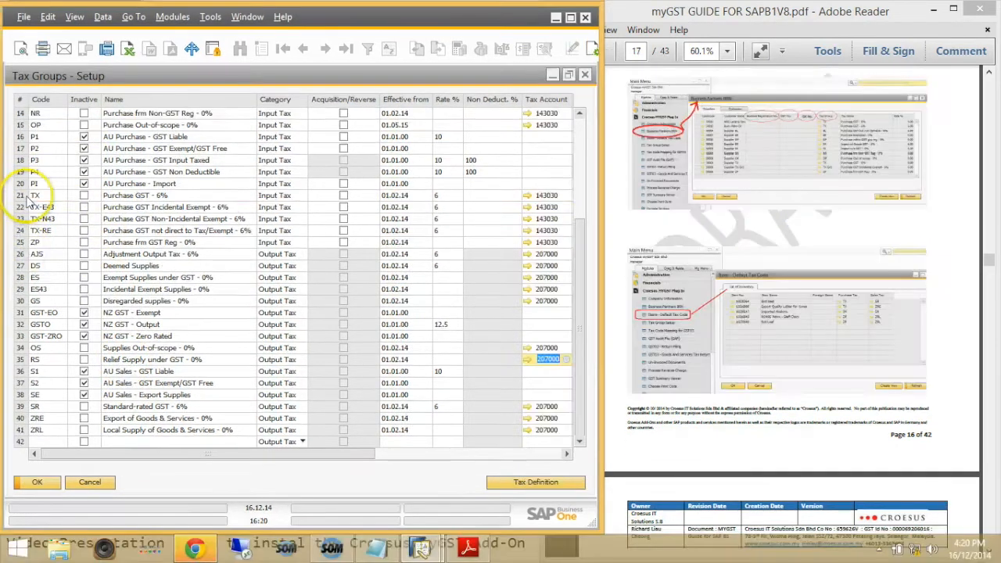
Step: Assign account 143030 GST Receivable (Input Tax) as the TX row's tax account
{"action": "left_click", "coordinate": [28, 195]}
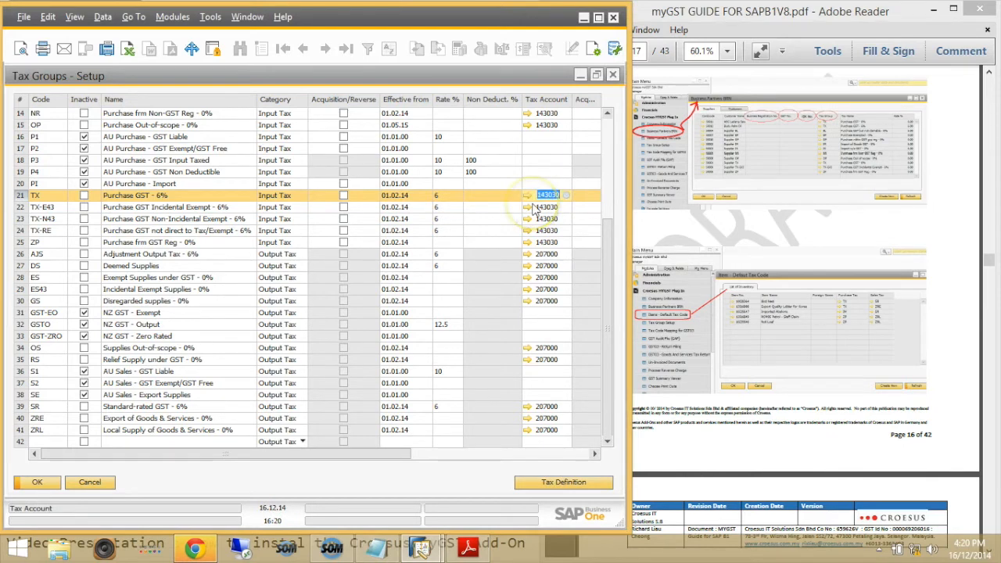
{"action": "left_click", "coordinate": [528, 197]}
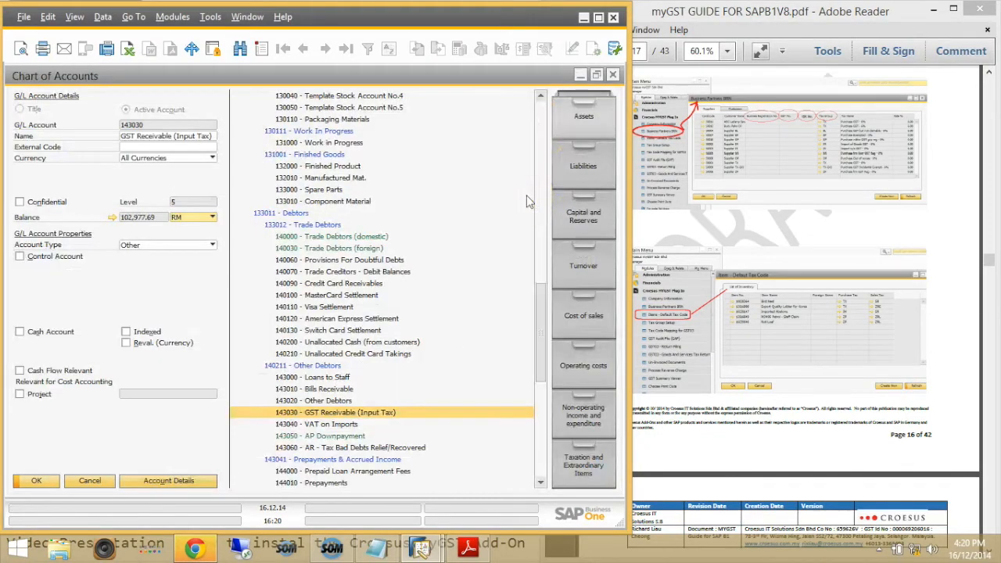
{"action": "left_click", "coordinate": [340, 389]}
{"action": "left_click", "coordinate": [344, 401]}
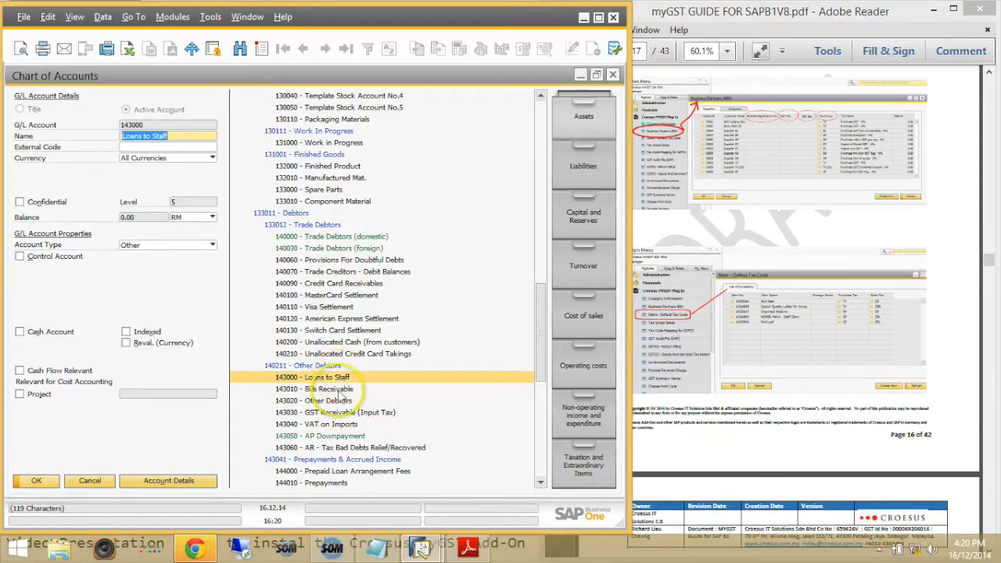
{"action": "left_click", "coordinate": [342, 425]}
{"action": "left_click", "coordinate": [341, 436]}
{"action": "left_click", "coordinate": [348, 447]}
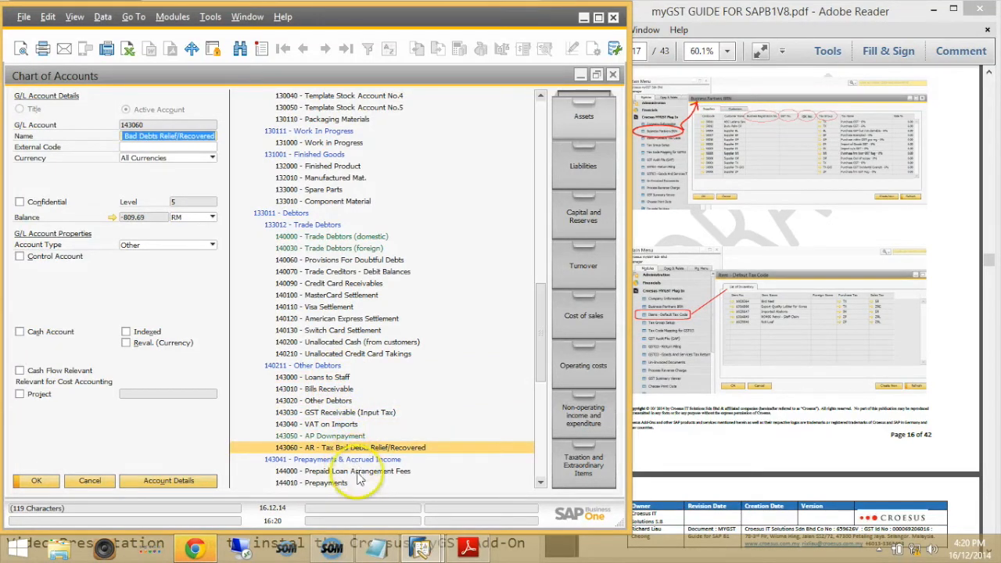
{"action": "left_click", "coordinate": [364, 415]}
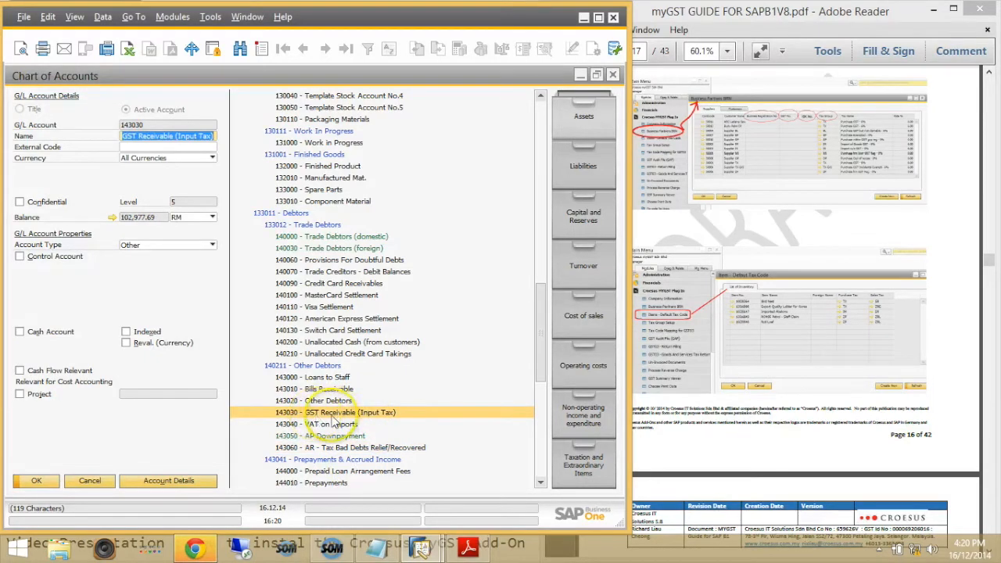
{"action": "left_click", "coordinate": [88, 482]}
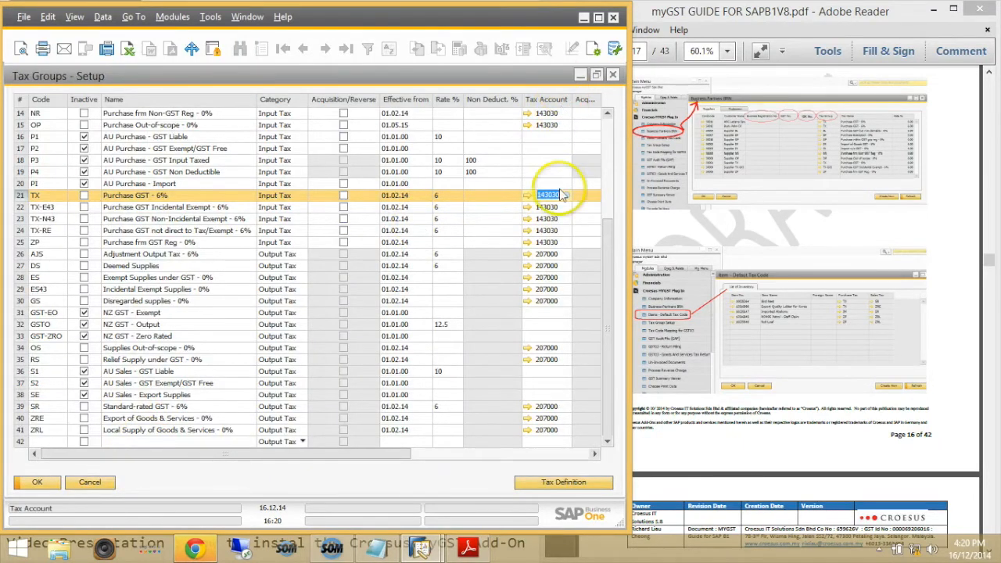
Step: Open account 143030 in the Chart of Accounts and show its balance
{"action": "left_click", "coordinate": [557, 196]}
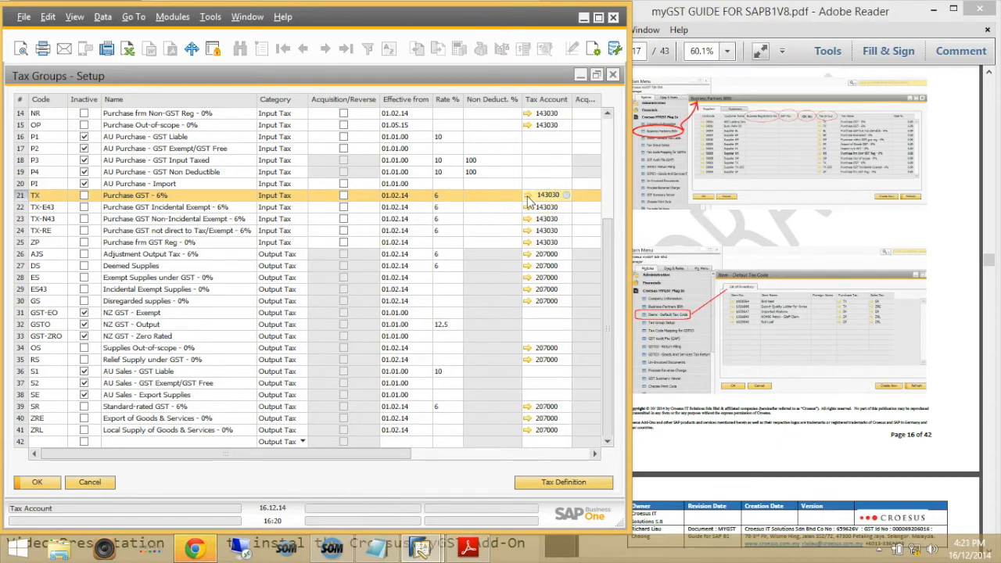
{"action": "left_click", "coordinate": [528, 195]}
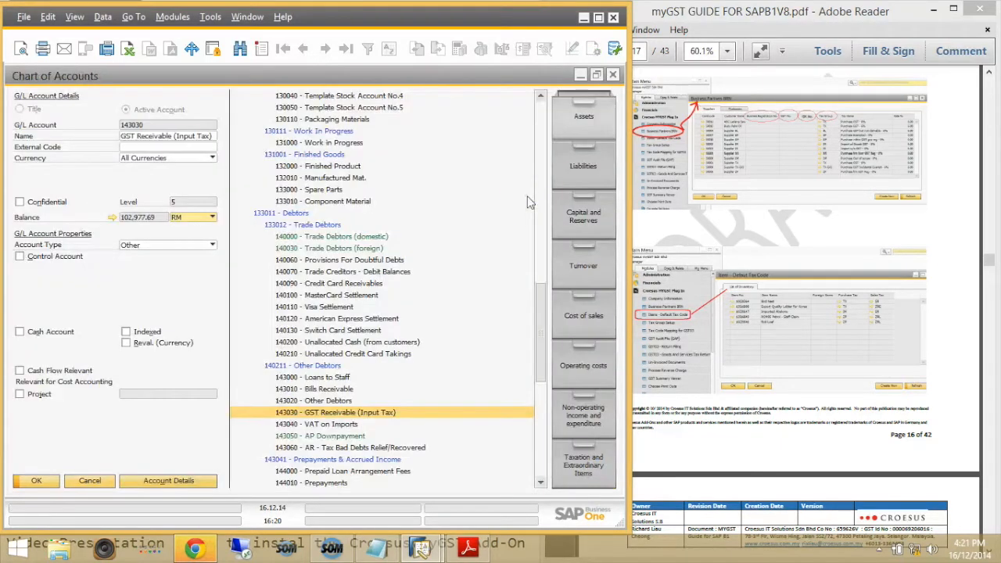
{"action": "left_click", "coordinate": [112, 218]}
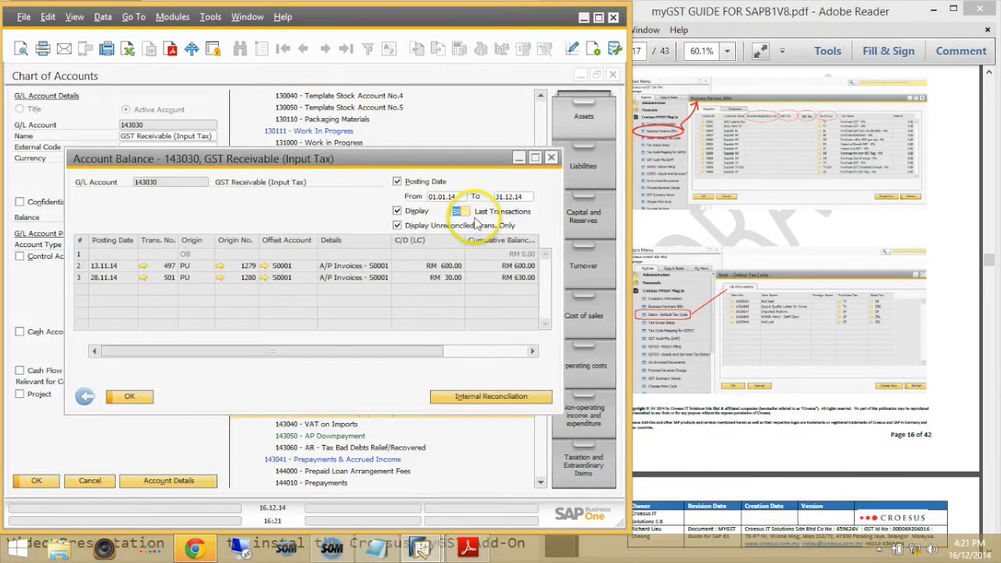
Step: Maximize the 143030 account balance, set its To date to 31.12.16, and refresh the transactions
{"action": "left_click", "coordinate": [535, 158]}
{"action": "left_click", "coordinate": [585, 114]}
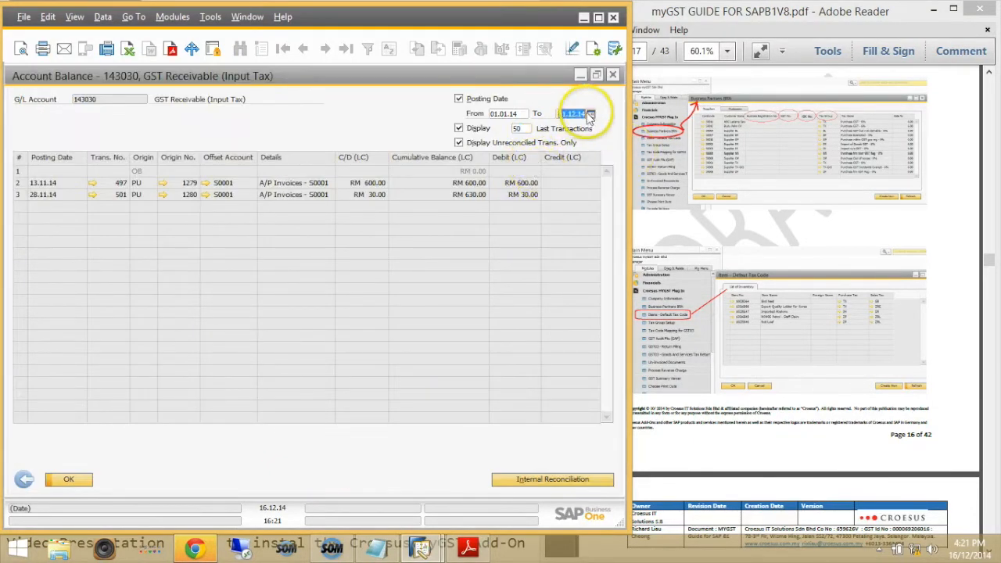
{"action": "left_click", "coordinate": [583, 115]}
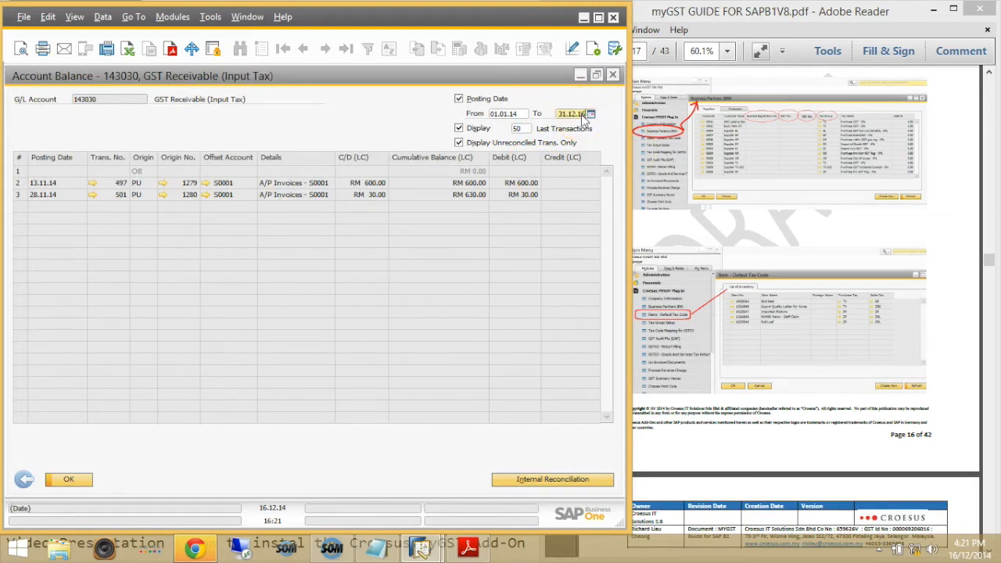
{"action": "key", "text": "Tab"}
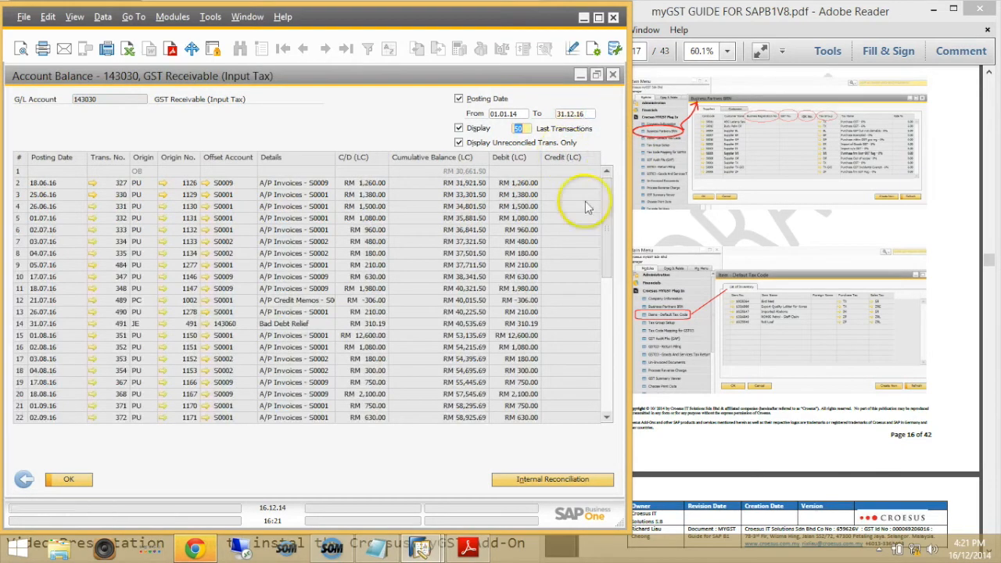
{"action": "left_click_drag", "start_coordinate": [608, 196], "coordinate": [624, 359]}
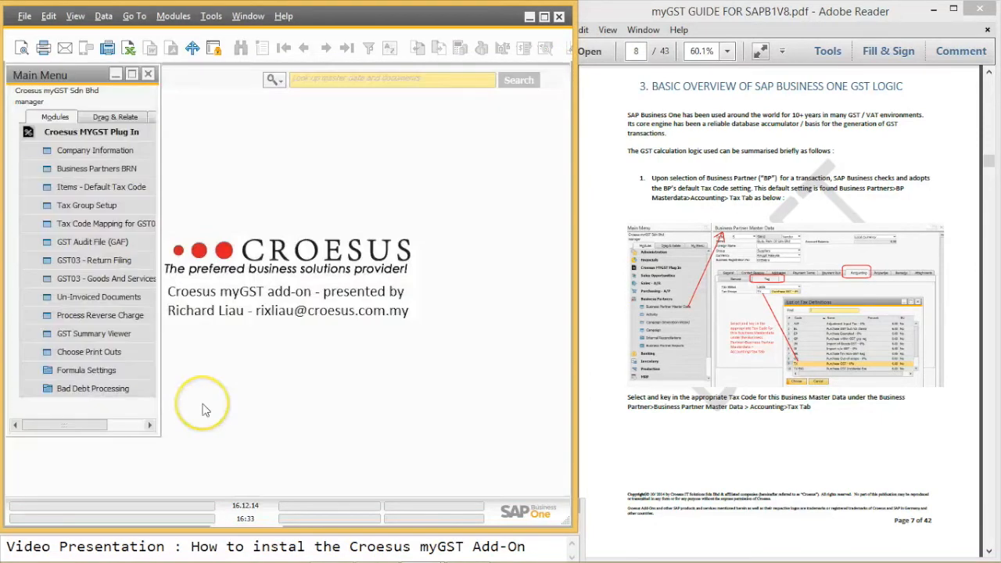
Step: Open the Business Partners BRN list and drill into Budu Palm Oil Sdn Bhd (S0012)
{"action": "left_click", "coordinate": [115, 179]}
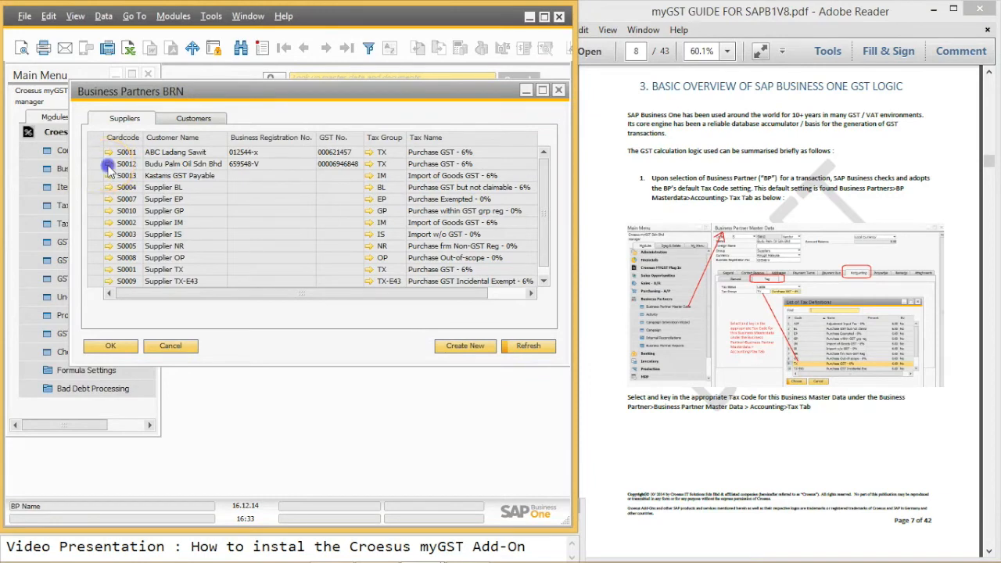
{"action": "left_click", "coordinate": [108, 164]}
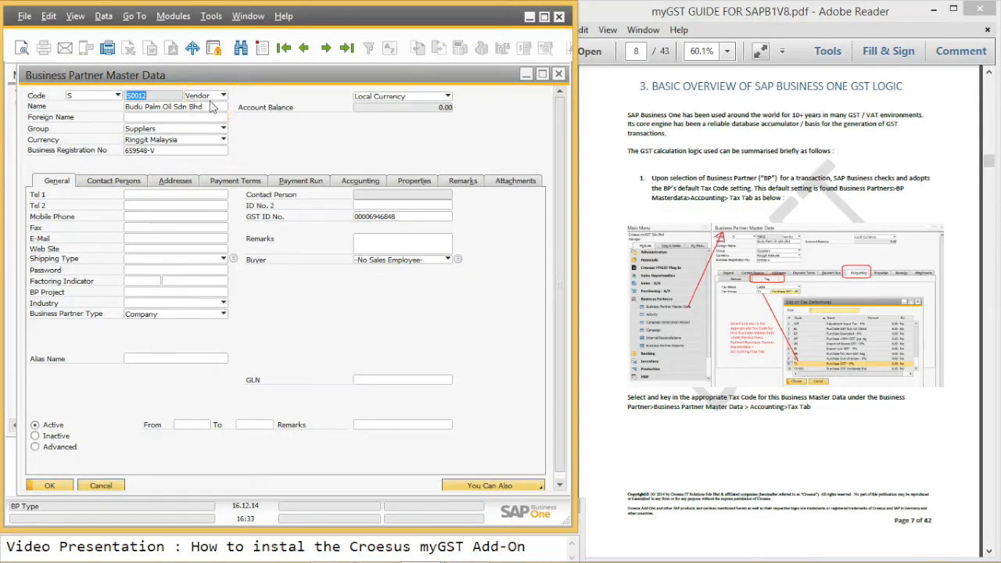
Step: Relabel the Federal Tax ID field as 'Business Registration No :'
{"action": "double_click", "coordinate": [92, 154], "text": "ctrl"}
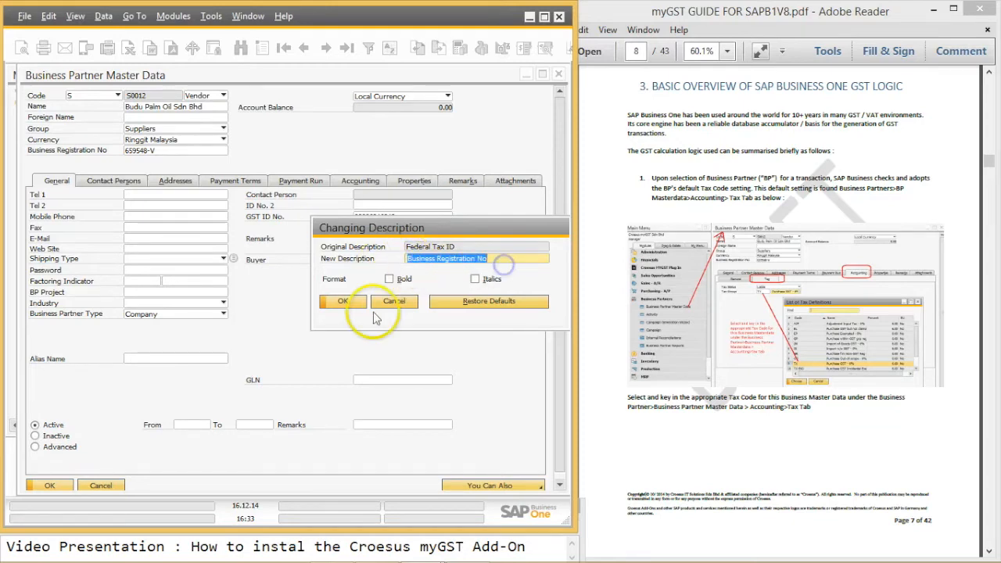
{"action": "left_click", "coordinate": [498, 259]}
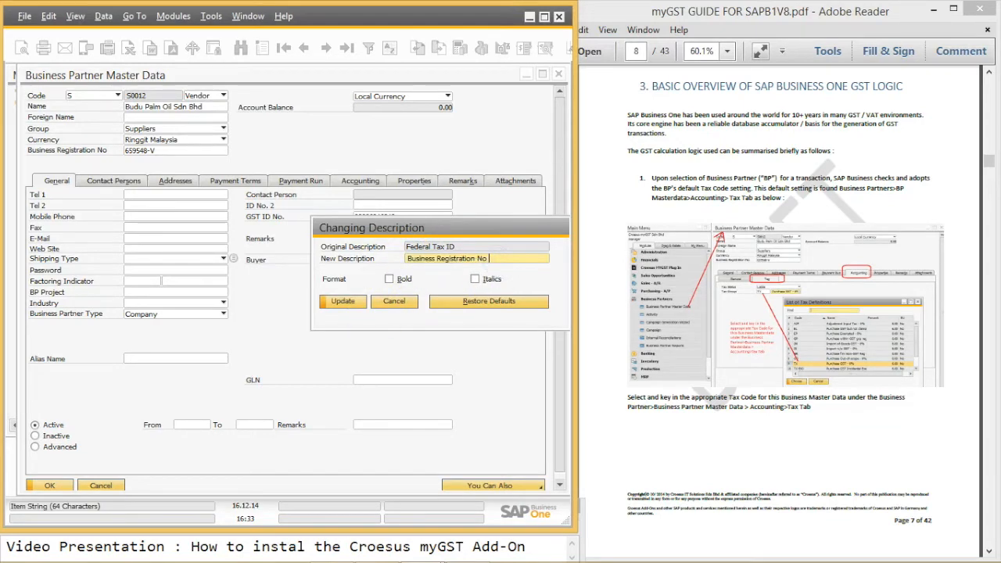
{"action": "left_click", "coordinate": [356, 302]}
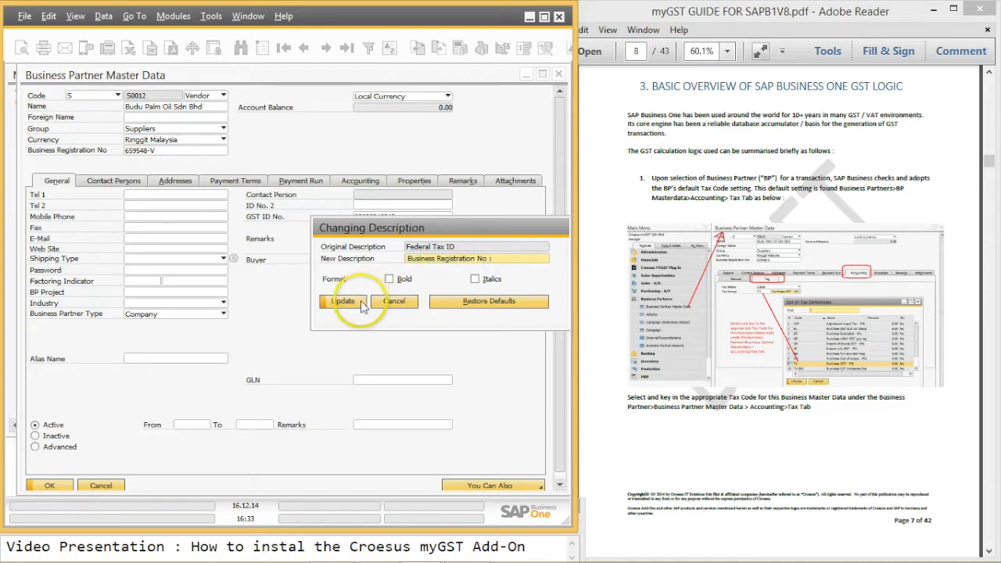
{"action": "left_click", "coordinate": [360, 304]}
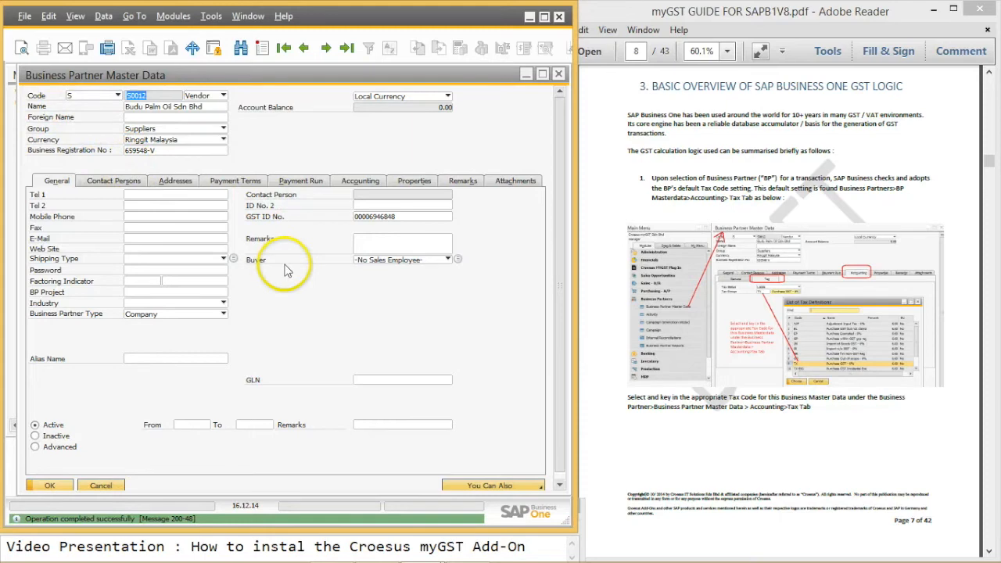
Step: Relabel the GST ID field as 'GST ID No :' and close the partner record
{"action": "double_click", "coordinate": [280, 218], "text": "ctrl"}
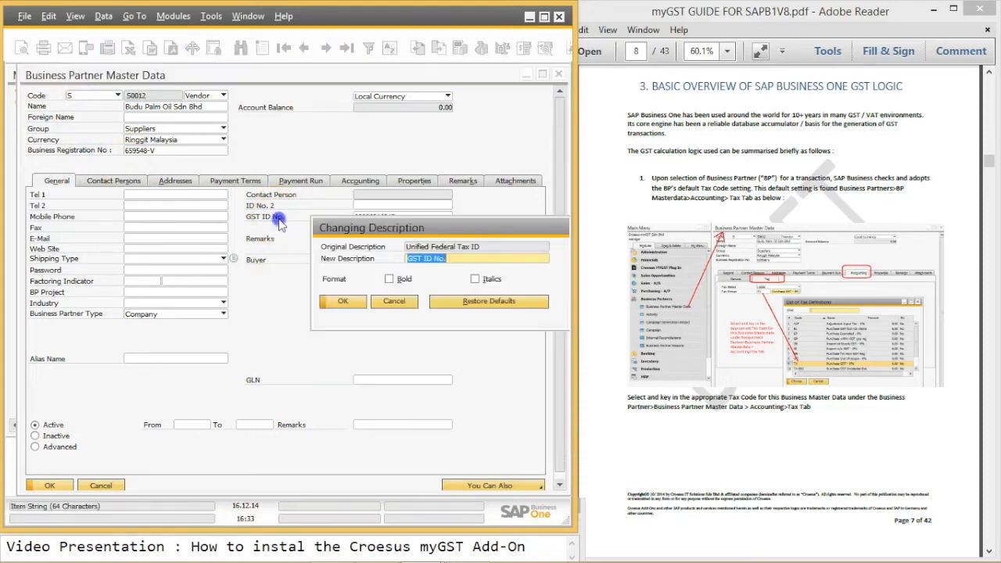
{"action": "left_click", "coordinate": [462, 259]}
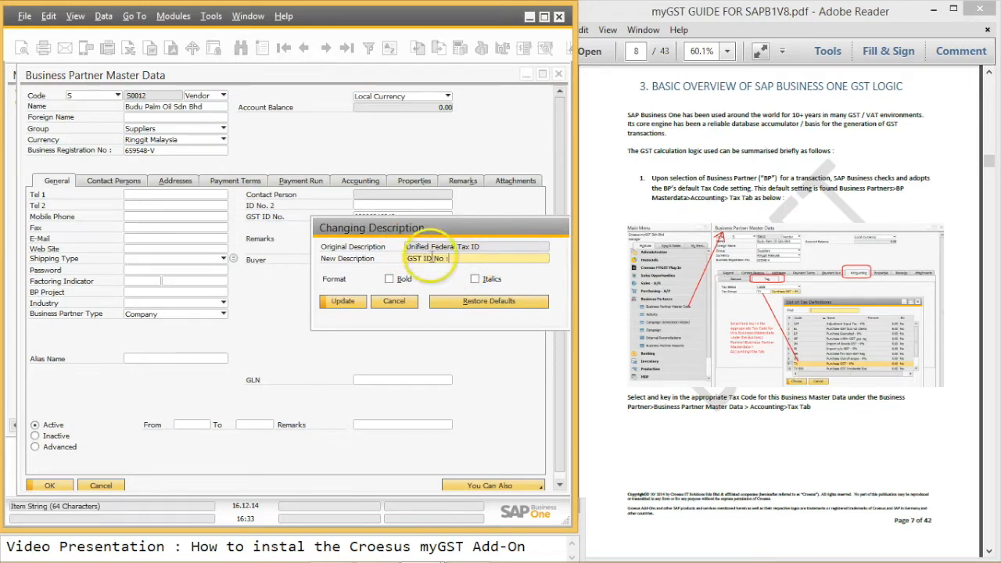
{"action": "left_click", "coordinate": [362, 304]}
{"action": "left_click", "coordinate": [362, 303]}
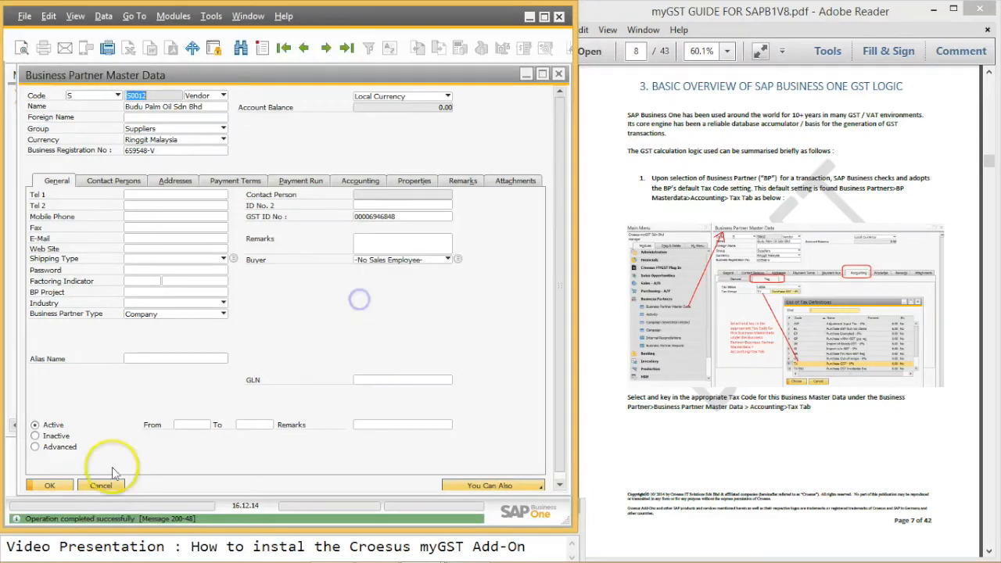
{"action": "left_click", "coordinate": [52, 486]}
{"action": "left_click", "coordinate": [270, 177]}
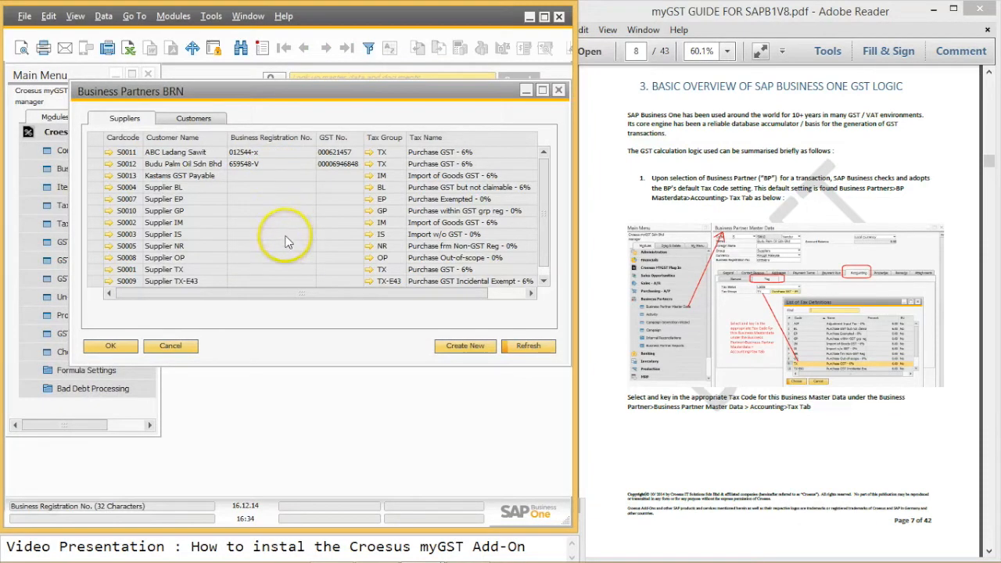
Step: Enter Supplier TX's business registration number and GST ID, then save the record
{"action": "left_click", "coordinate": [547, 245]}
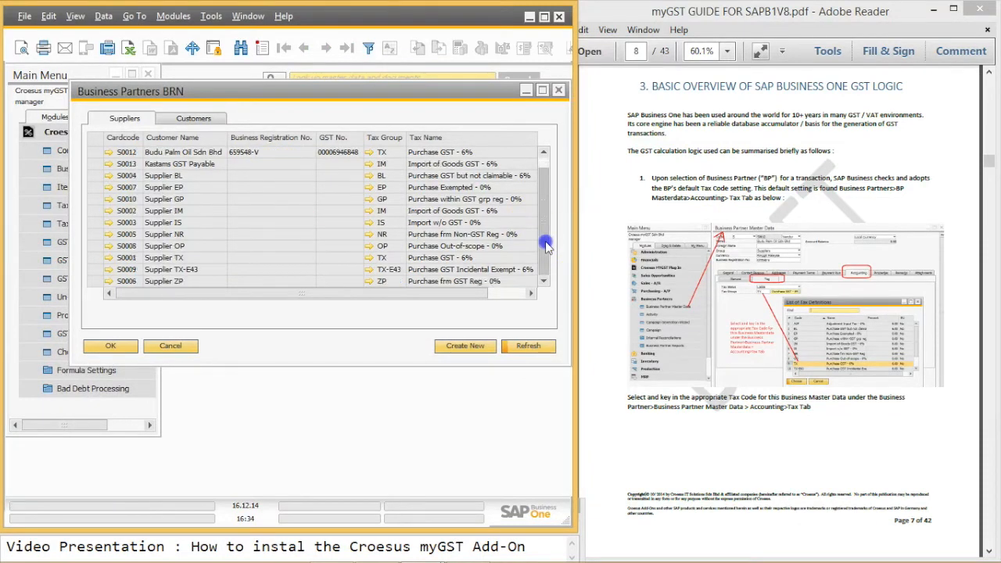
{"action": "left_click", "coordinate": [344, 257]}
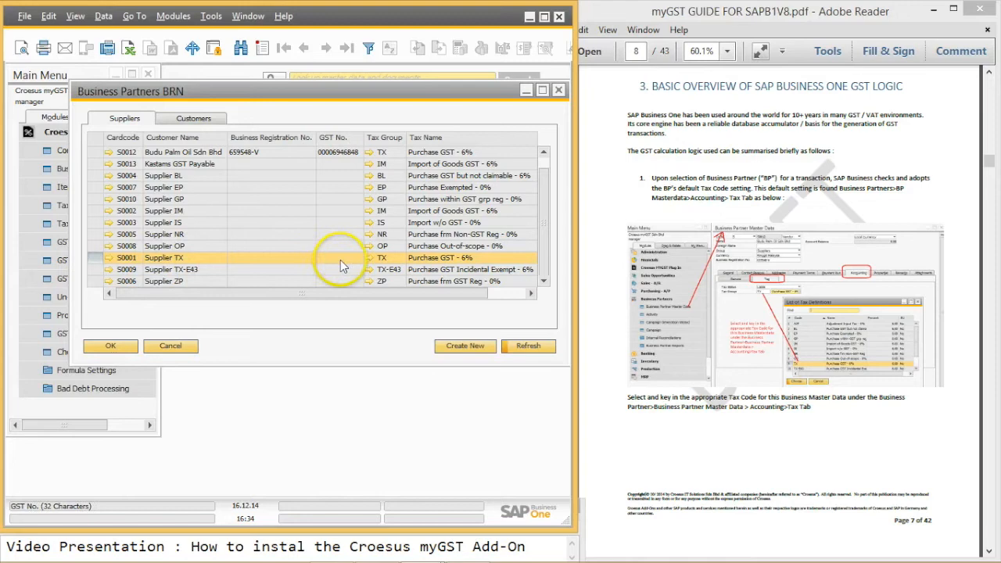
{"action": "double_click", "coordinate": [110, 263]}
{"action": "left_click", "coordinate": [187, 150]}
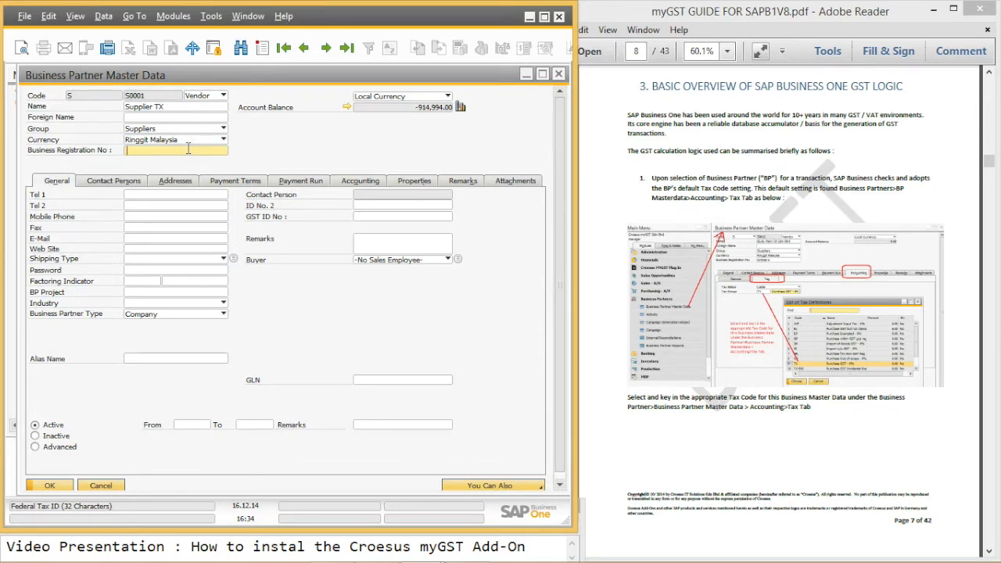
{"action": "type", "text": "234567-x"}
{"action": "left_click", "coordinate": [375, 216]}
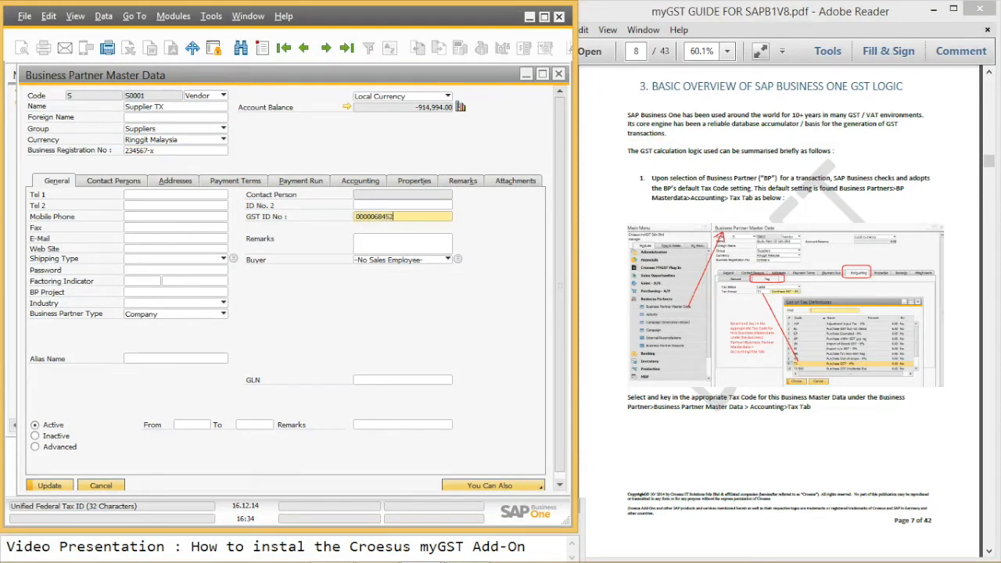
{"action": "left_click", "coordinate": [56, 486]}
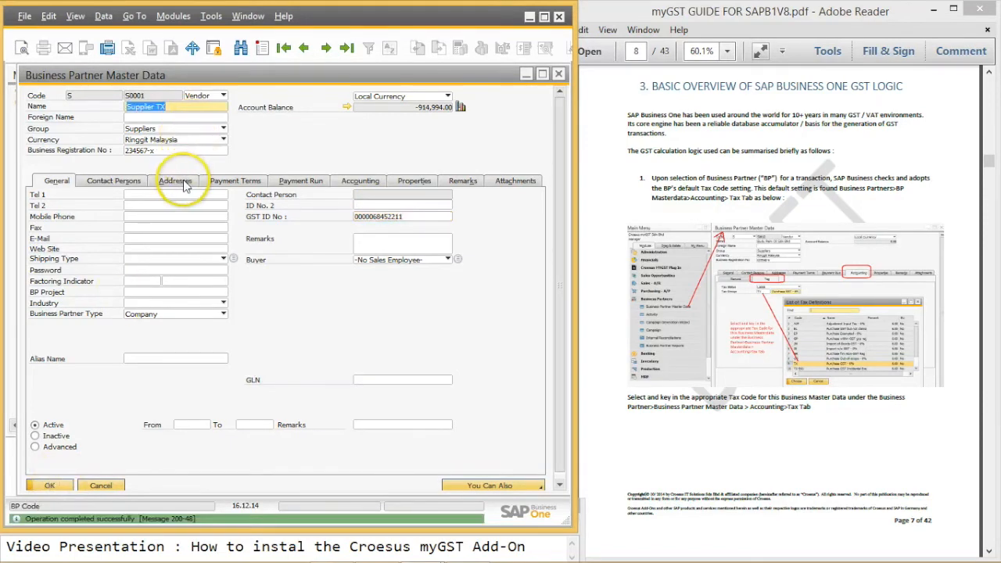
Step: Verify the saved registration and GST ID values and show Supplier TX's addresses
{"action": "left_click", "coordinate": [181, 108]}
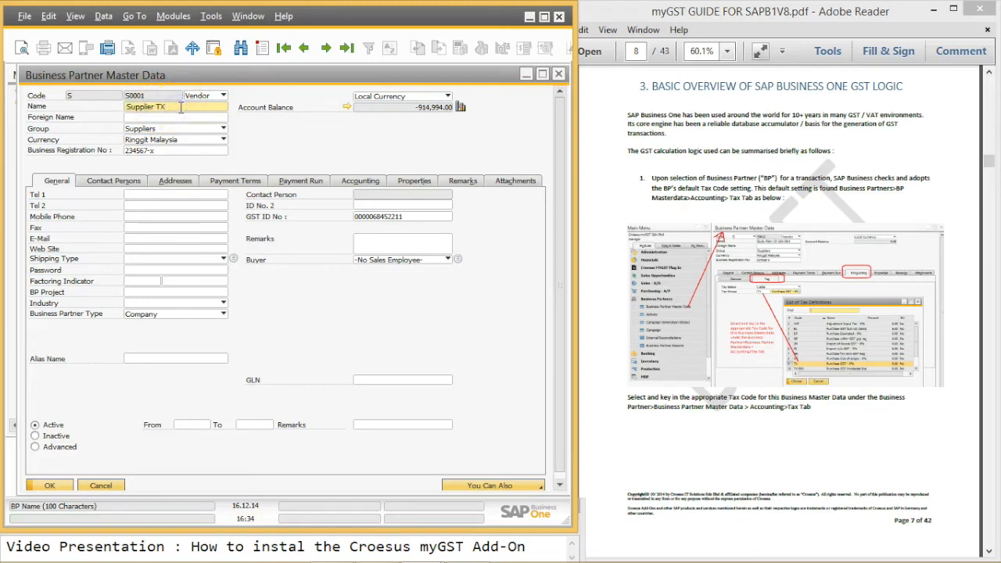
{"action": "left_click", "coordinate": [179, 150]}
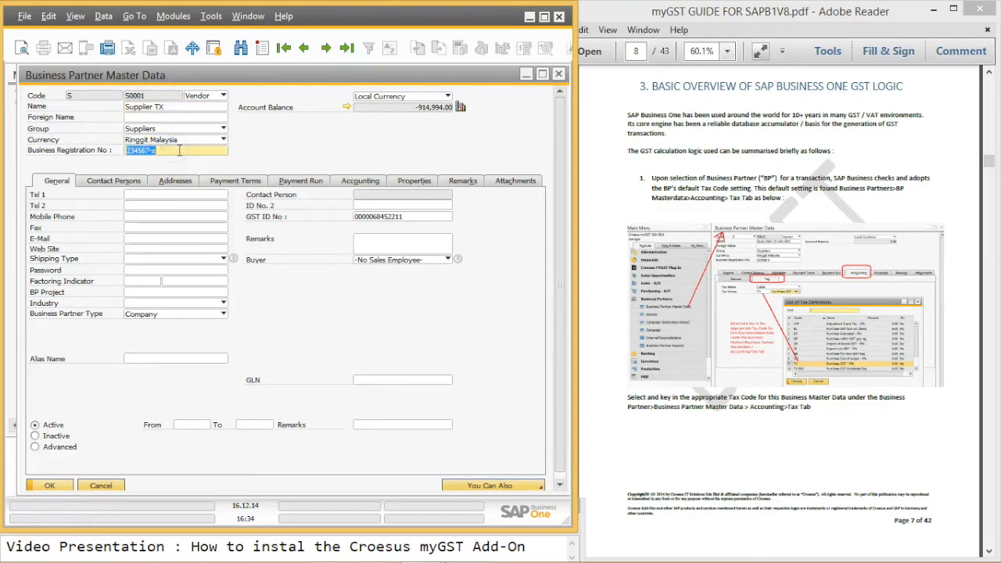
{"action": "left_click", "coordinate": [416, 218]}
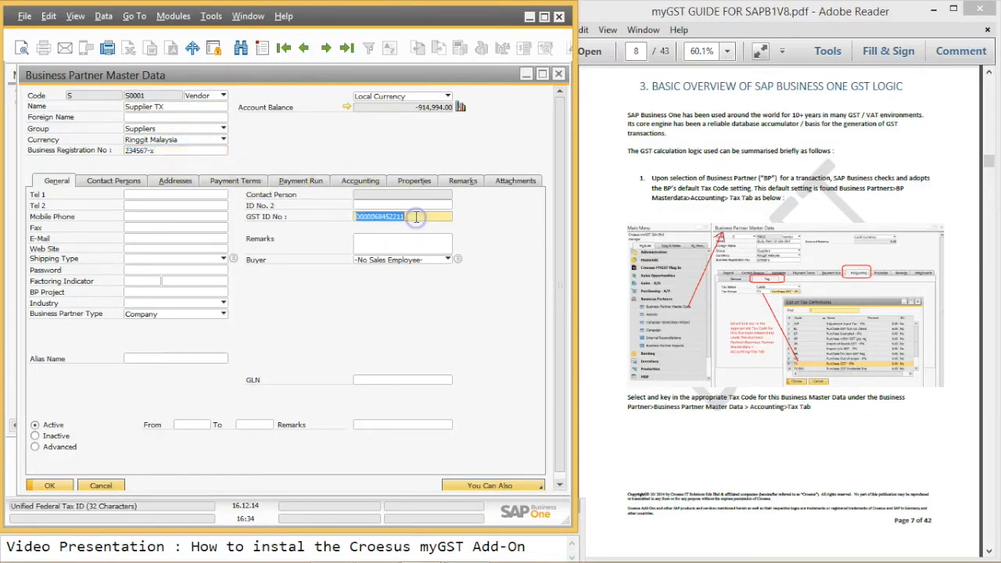
{"action": "left_click", "coordinate": [173, 181]}
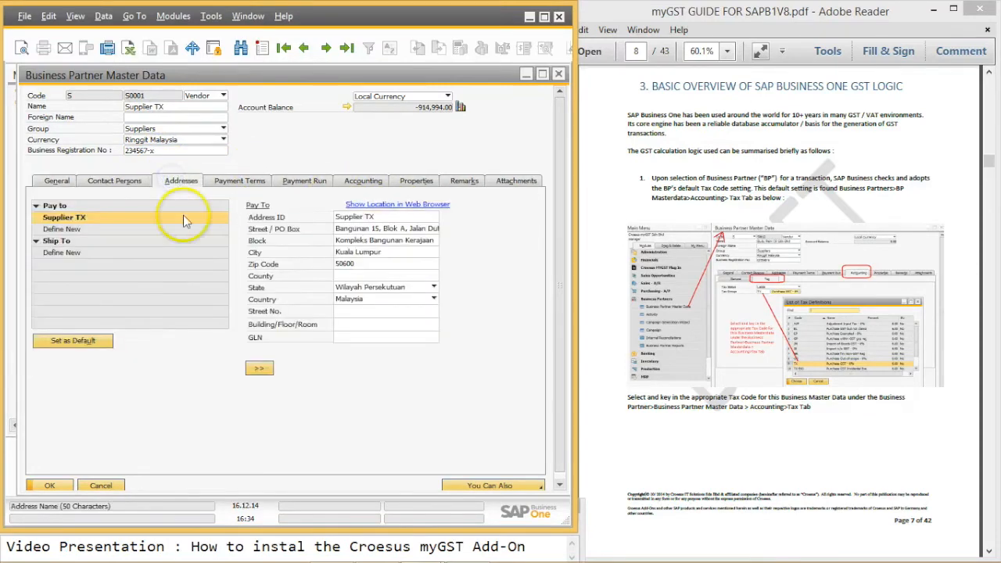
Step: Set Supplier TX's tax group to TX (Purchase GST 6%), save, and move to Customer SR
{"action": "left_click", "coordinate": [368, 241]}
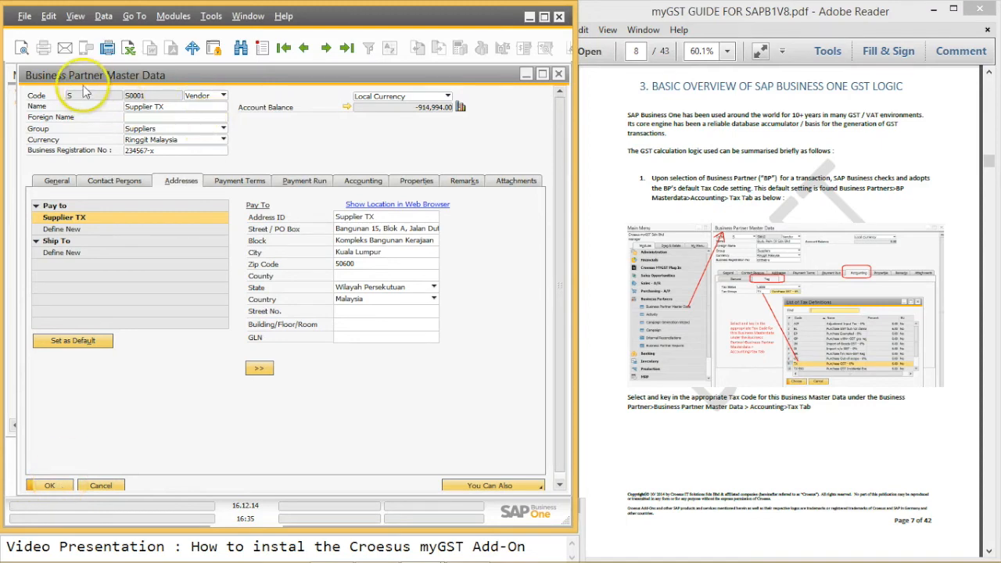
{"action": "left_click", "coordinate": [373, 183]}
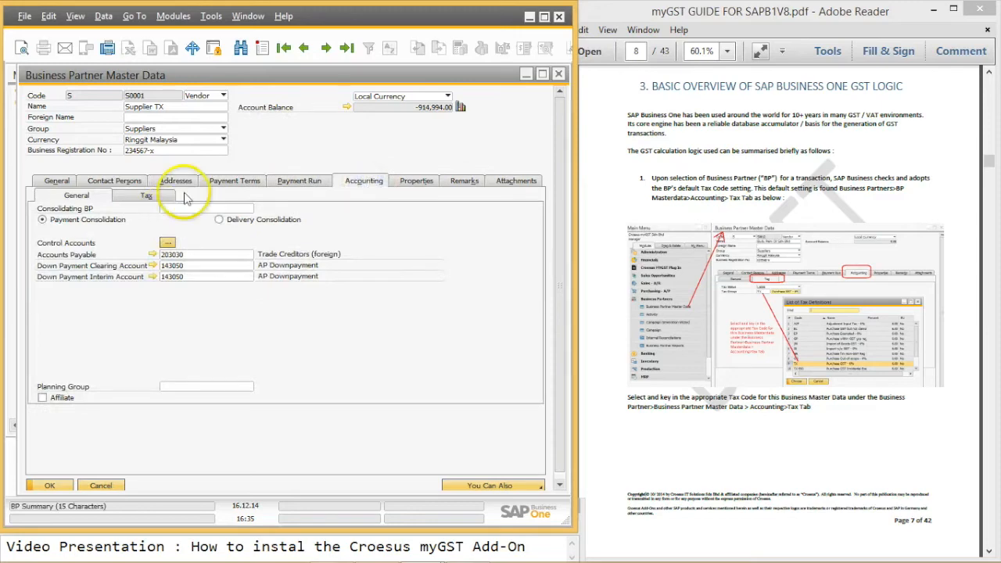
{"action": "left_click", "coordinate": [145, 197]}
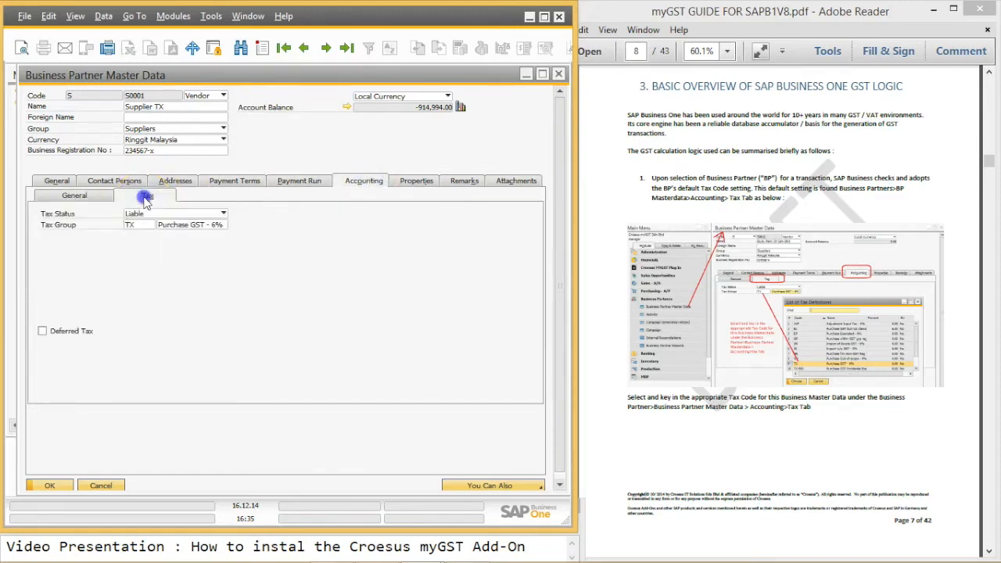
{"action": "left_click", "coordinate": [175, 224]}
{"action": "left_click", "coordinate": [223, 224]}
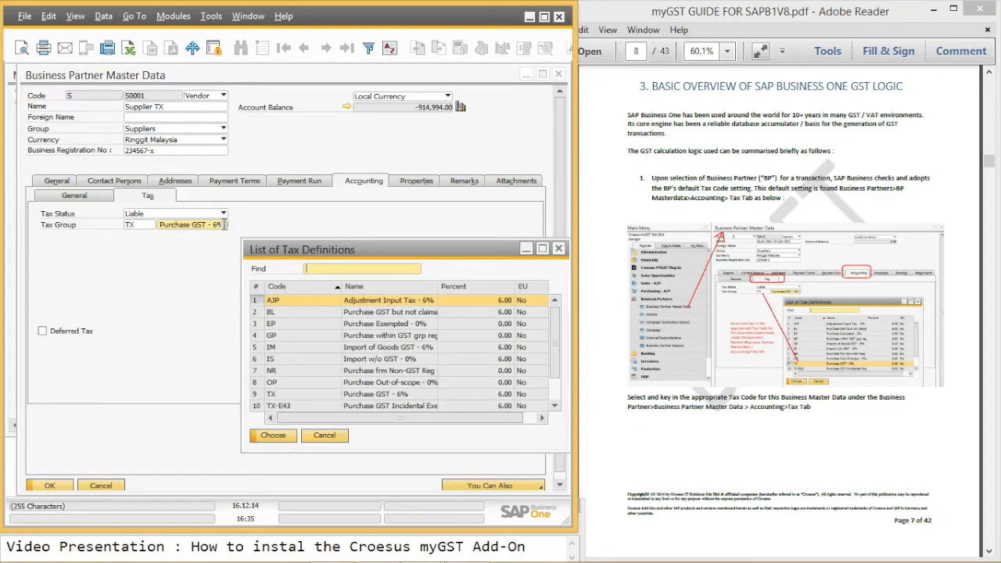
{"action": "left_click", "coordinate": [257, 397]}
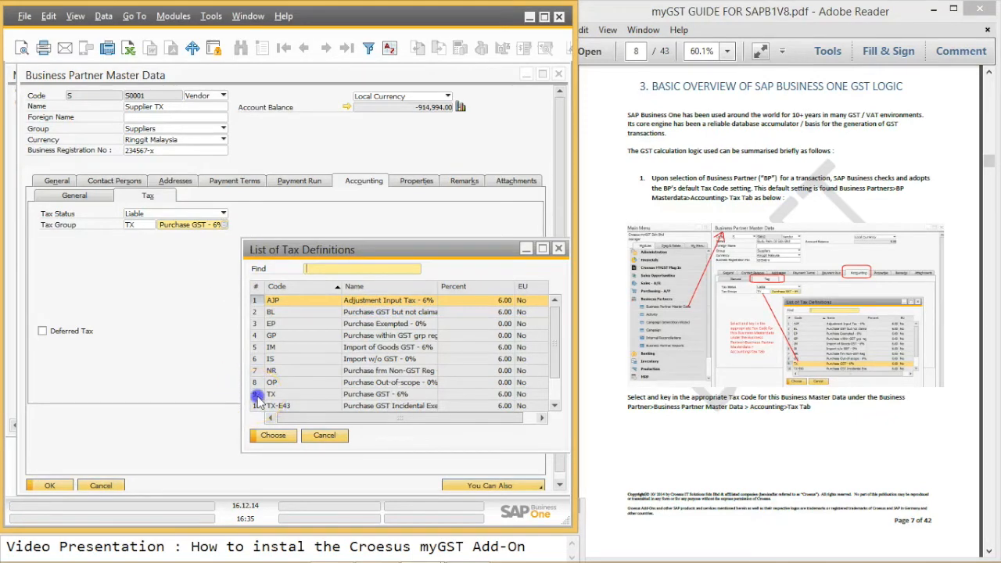
{"action": "left_click", "coordinate": [273, 435]}
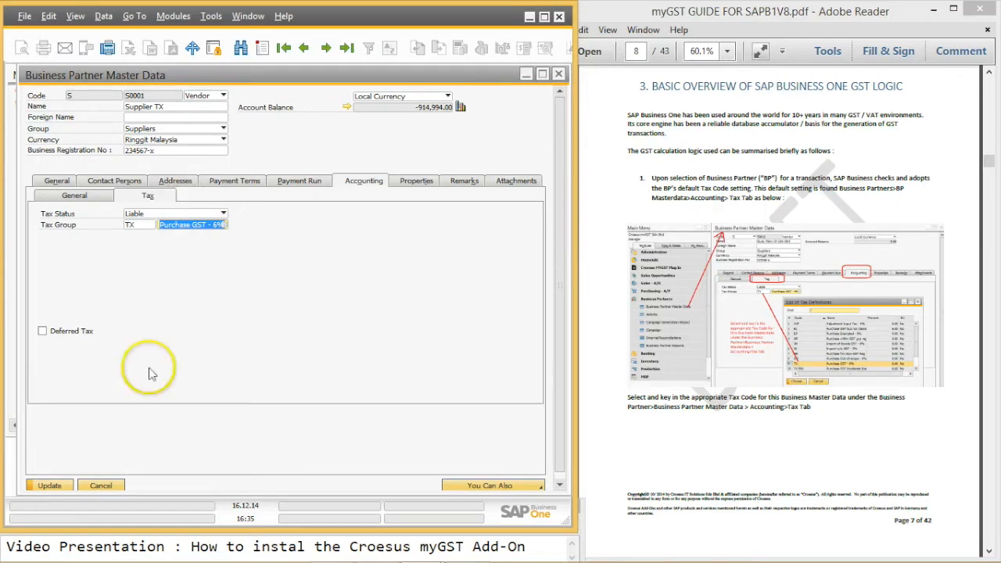
{"action": "left_click", "coordinate": [49, 486]}
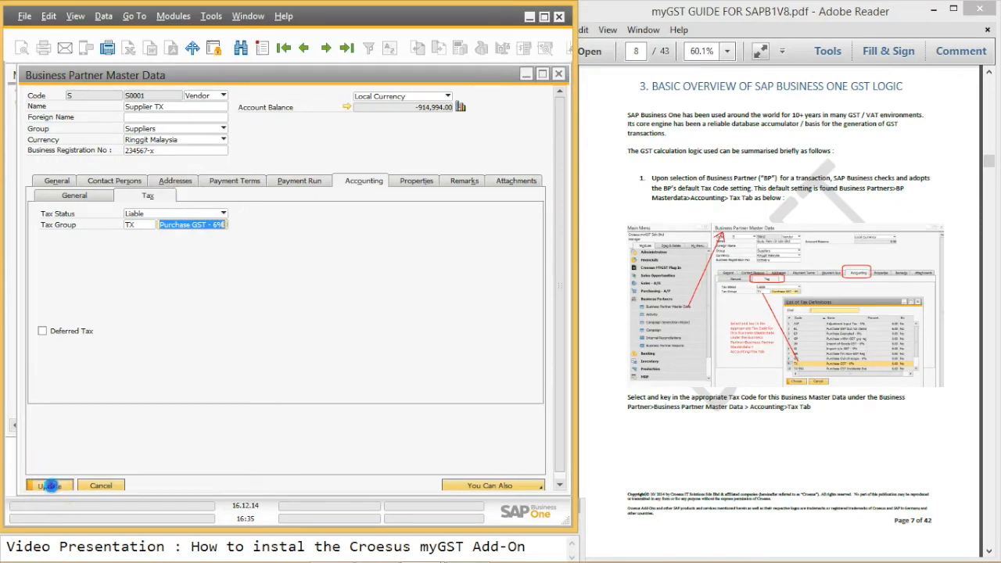
{"action": "left_click", "coordinate": [284, 48]}
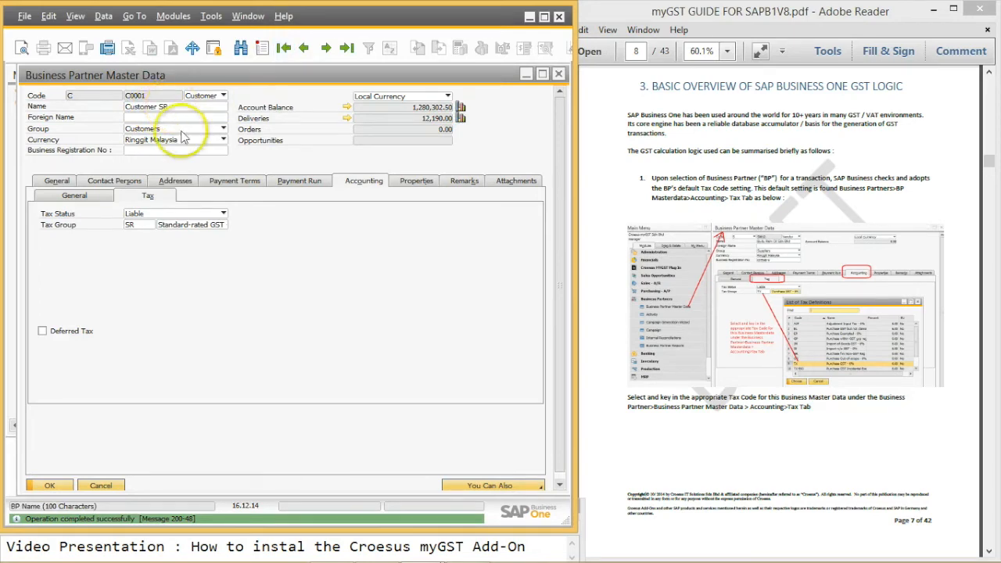
Step: Set Customer SR's tax group to SR Standard-rated GST and save
{"action": "left_click", "coordinate": [372, 182]}
{"action": "left_click", "coordinate": [190, 225]}
{"action": "left_click", "coordinate": [221, 225]}
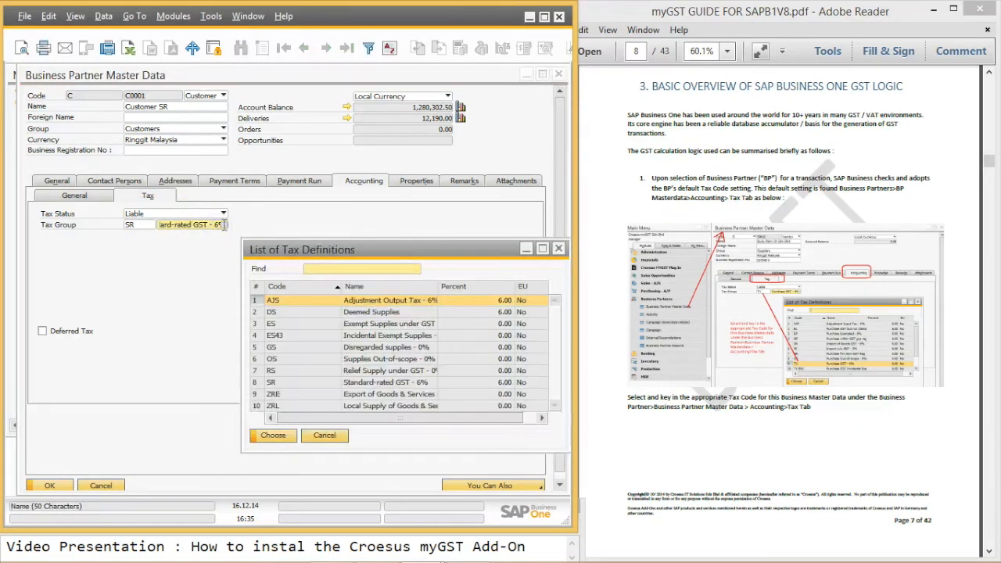
{"action": "left_click", "coordinate": [302, 382]}
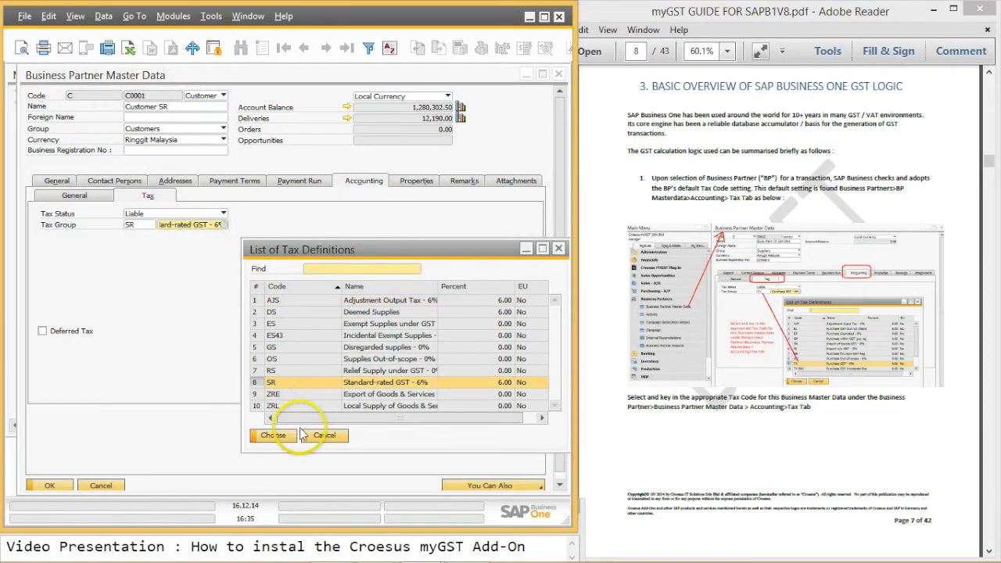
{"action": "left_click", "coordinate": [274, 435]}
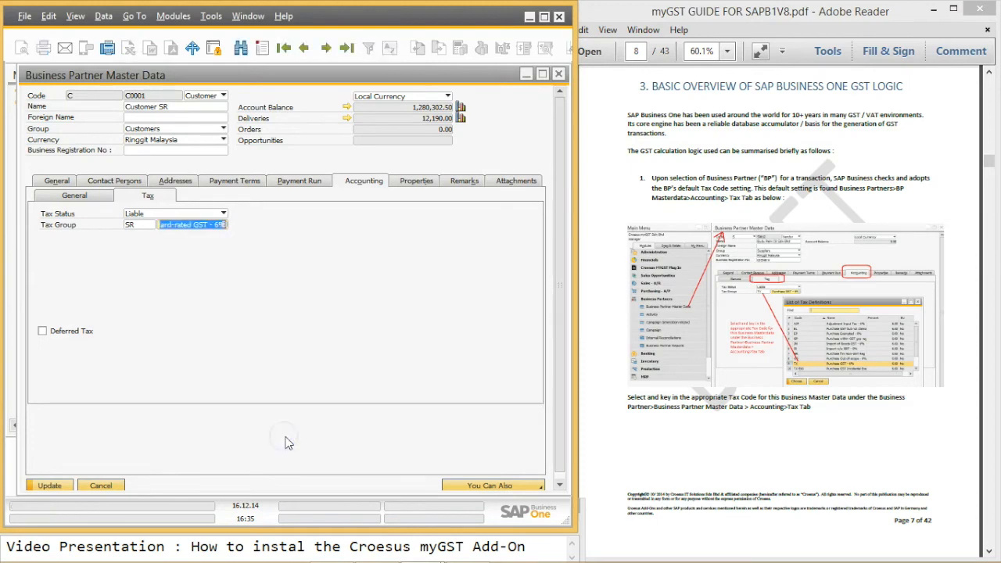
{"action": "left_click", "coordinate": [49, 486]}
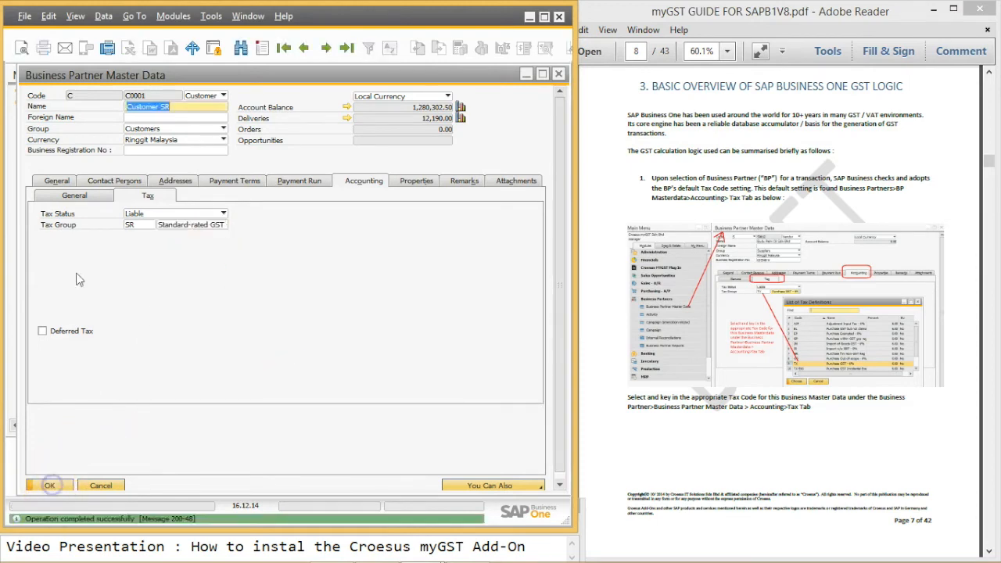
Step: Enter Customer SR's business registration number and GST ID, save, and close the record
{"action": "left_click", "coordinate": [179, 151]}
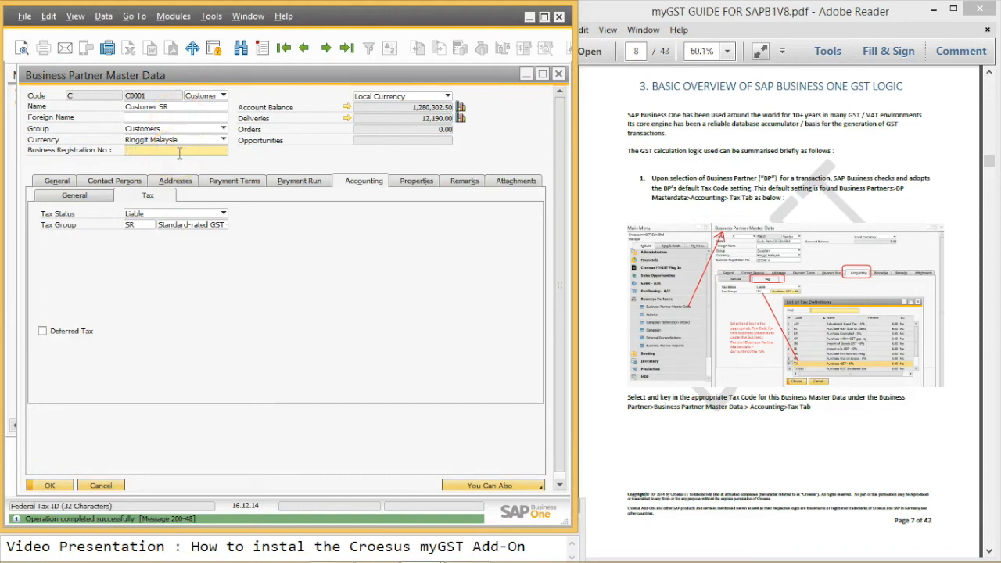
{"action": "type", "text": "2345654-m"}
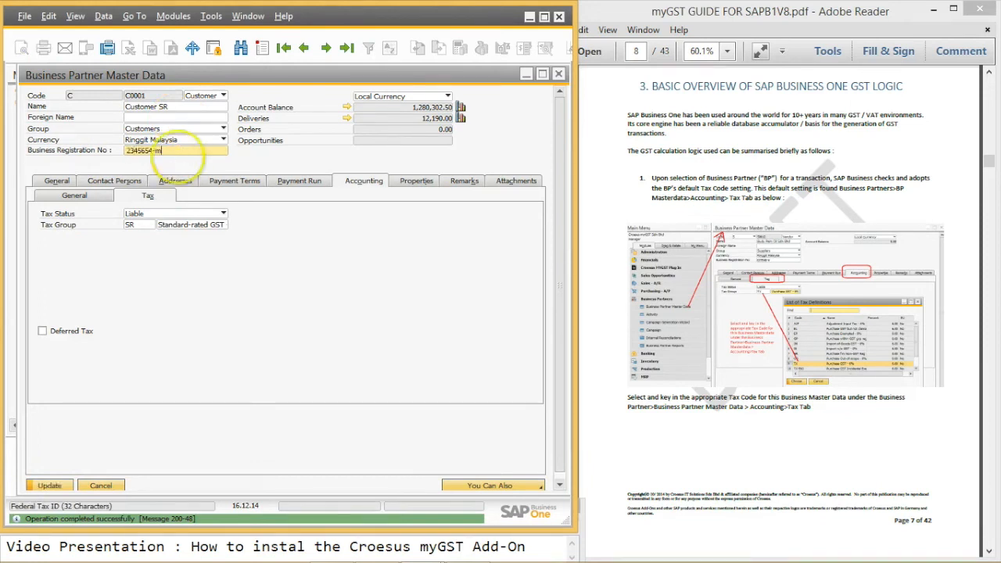
{"action": "left_click", "coordinate": [45, 181]}
{"action": "left_click", "coordinate": [395, 217]}
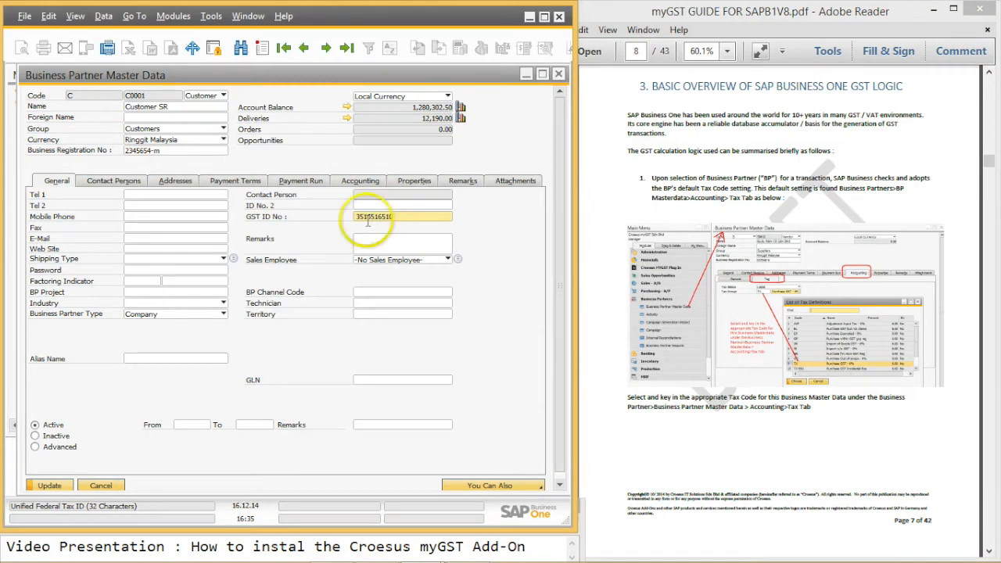
{"action": "left_click", "coordinate": [50, 486]}
{"action": "left_click", "coordinate": [52, 485]}
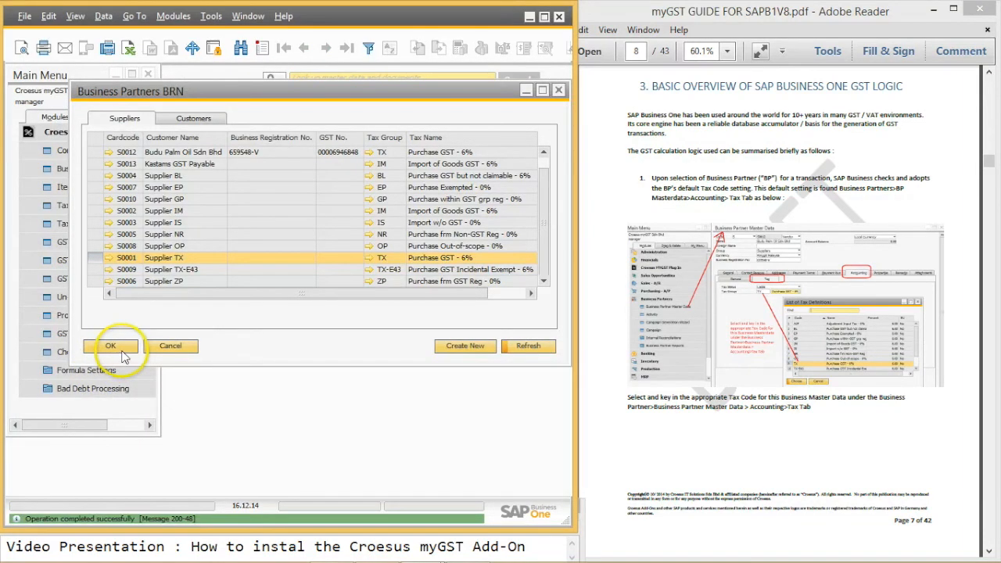
Step: Switch between Customers and Suppliers to reload the BRN list with Supplier TX's numbers, then close it
{"action": "left_click", "coordinate": [195, 118]}
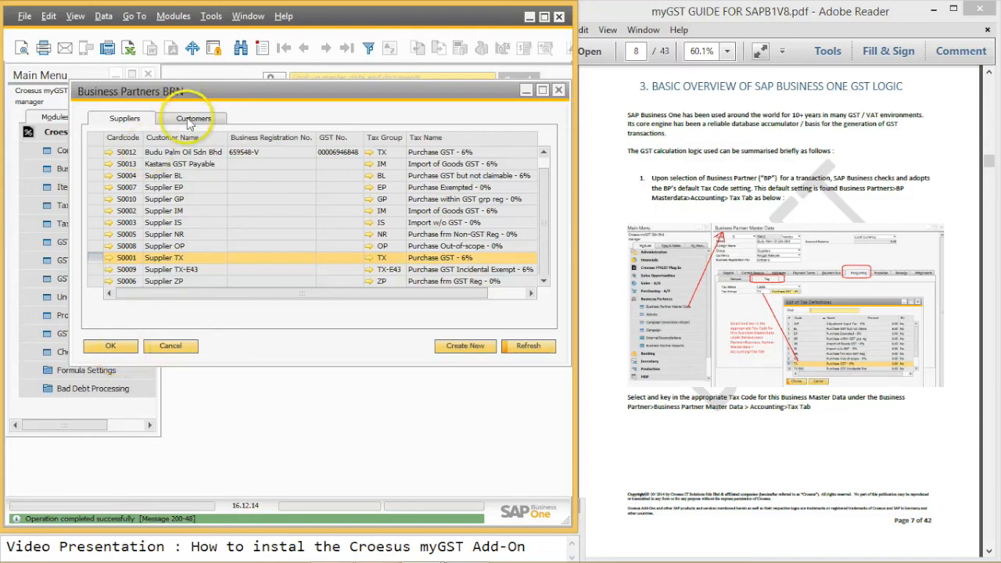
{"action": "left_click", "coordinate": [196, 118]}
{"action": "left_click", "coordinate": [129, 118]}
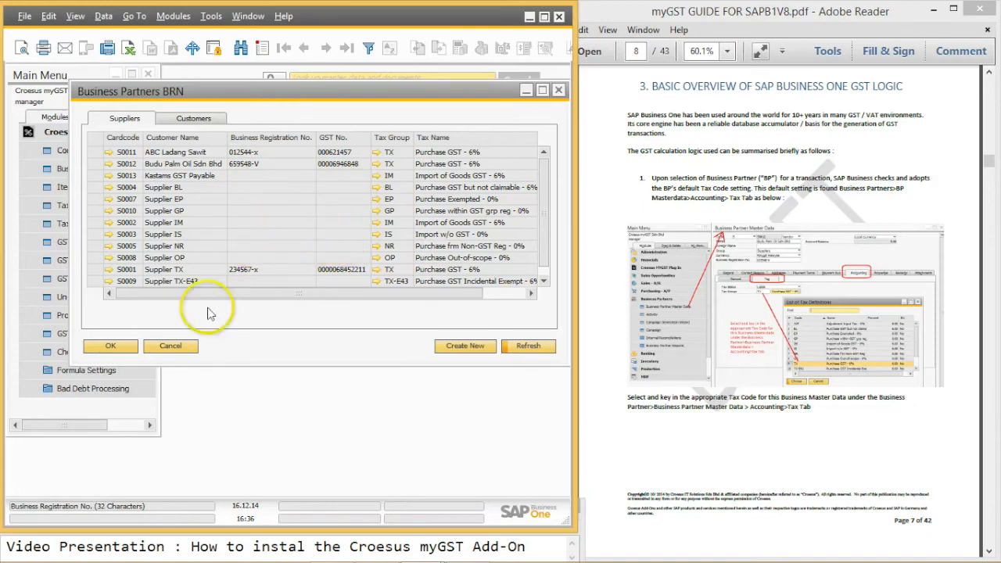
{"action": "left_click", "coordinate": [130, 349]}
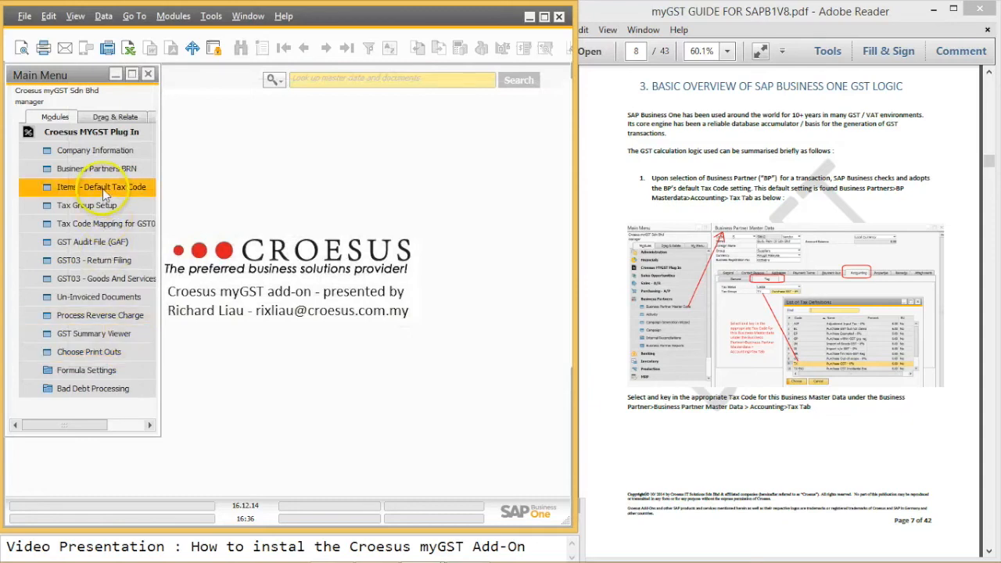
Step: Open the Items - Default Tax Code list and check Roti Loaf's purchasing tax group ZP
{"action": "left_click", "coordinate": [103, 188]}
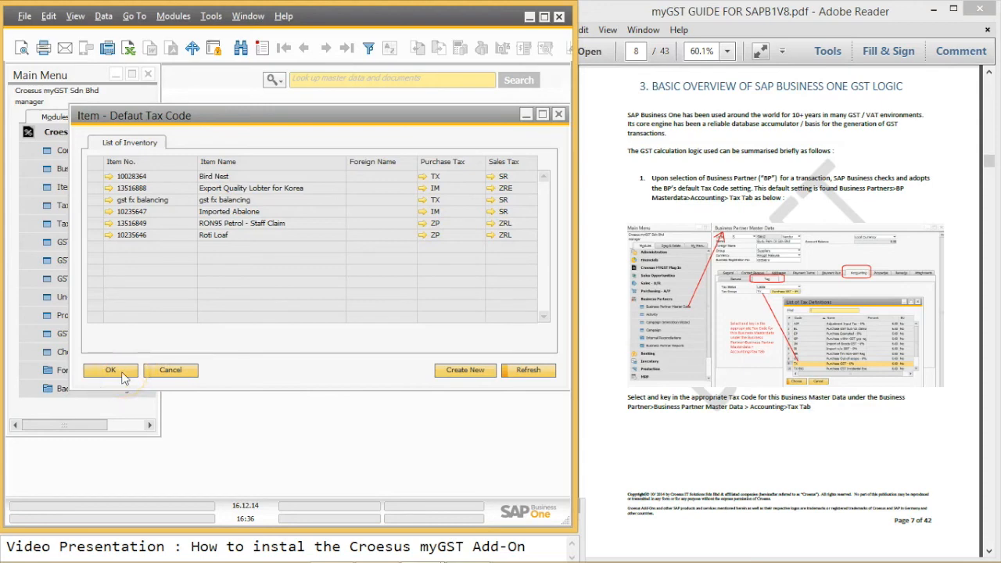
{"action": "left_click", "coordinate": [108, 235]}
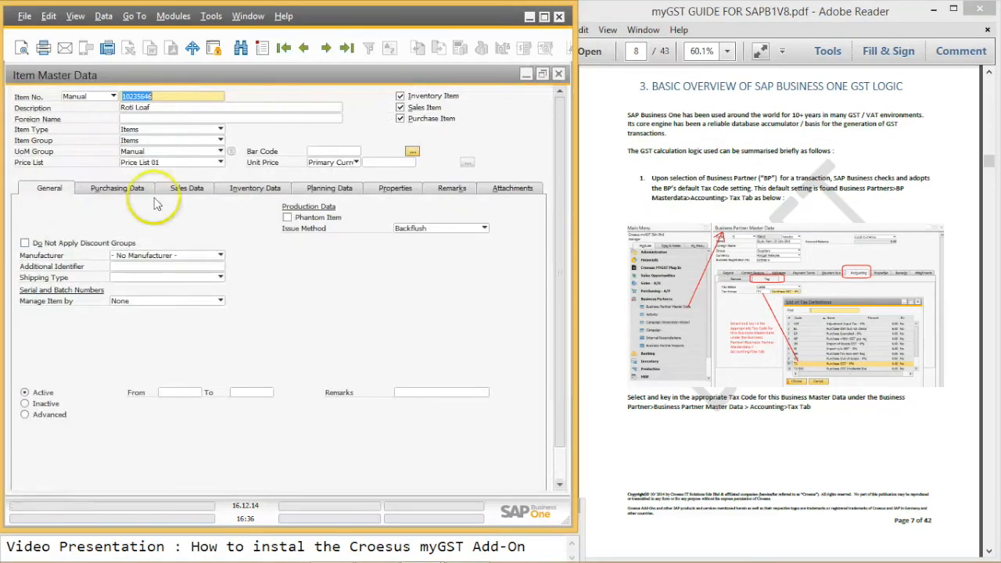
{"action": "left_click", "coordinate": [132, 191]}
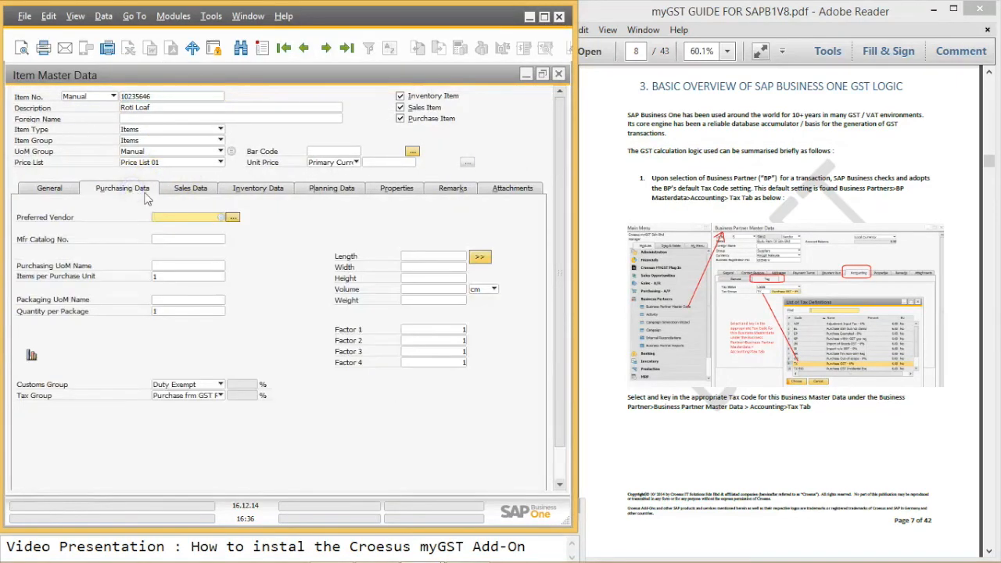
{"action": "left_click", "coordinate": [219, 396]}
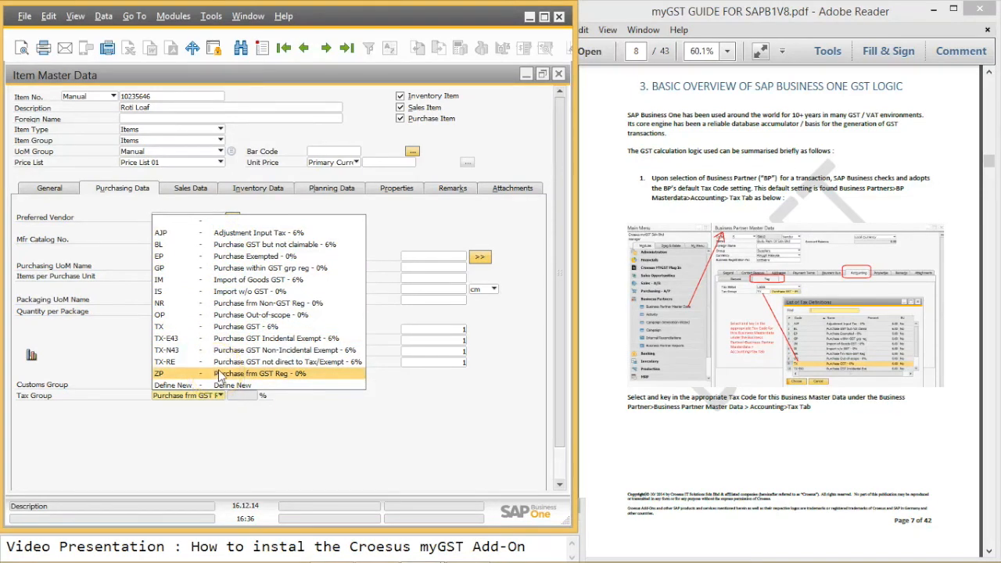
{"action": "left_click", "coordinate": [125, 379]}
Step: Check Roti Loaf's sales tax group ZRL and close the item record
{"action": "left_click", "coordinate": [190, 189]}
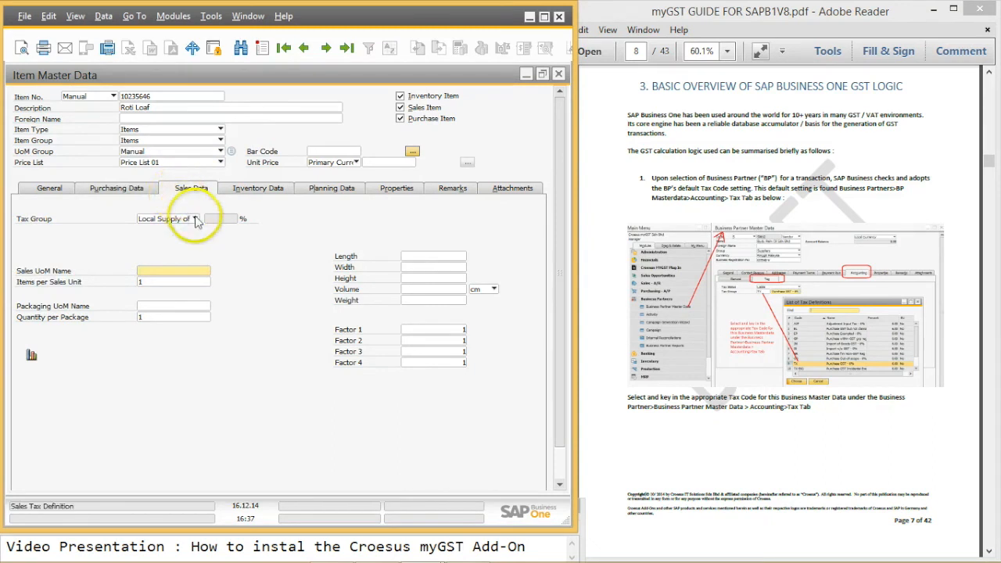
{"action": "left_click", "coordinate": [192, 221]}
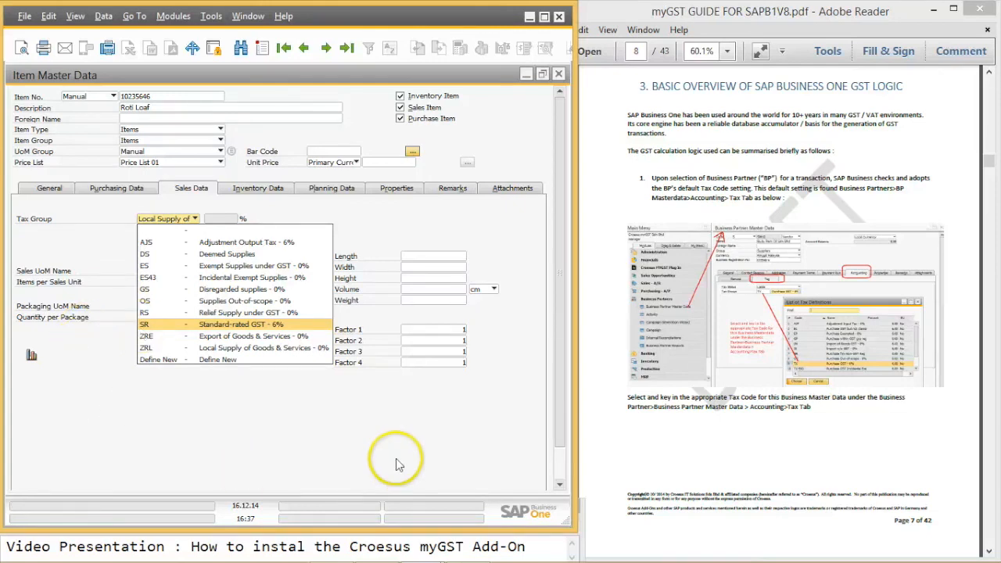
{"action": "left_click", "coordinate": [559, 76]}
{"action": "left_click", "coordinate": [559, 76]}
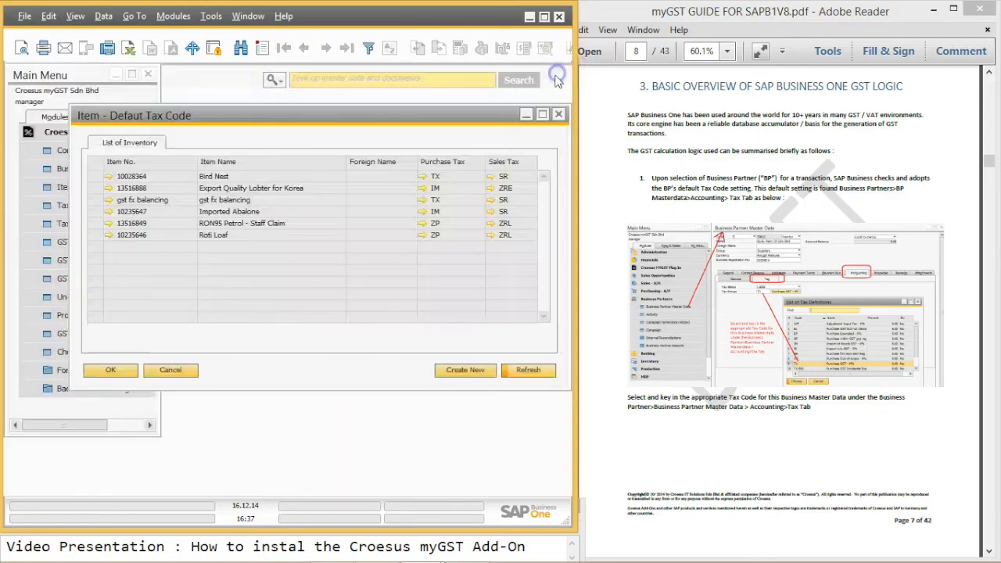
Step: Close the Item - Default Tax Code window, collapse Croesus MYGST Plug In, and expand Administration > Add-Ons
{"action": "left_click", "coordinate": [561, 116]}
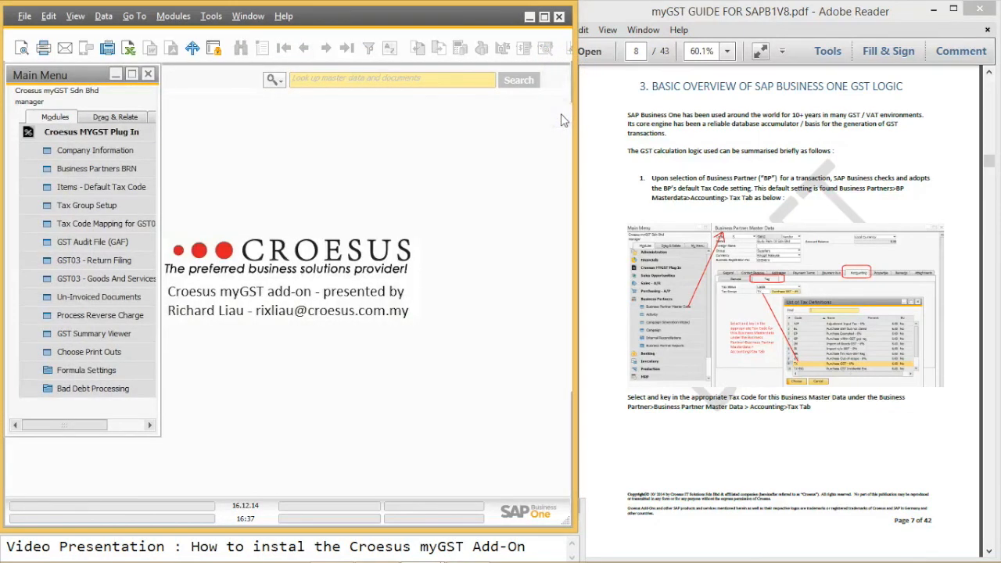
{"action": "left_click", "coordinate": [138, 133]}
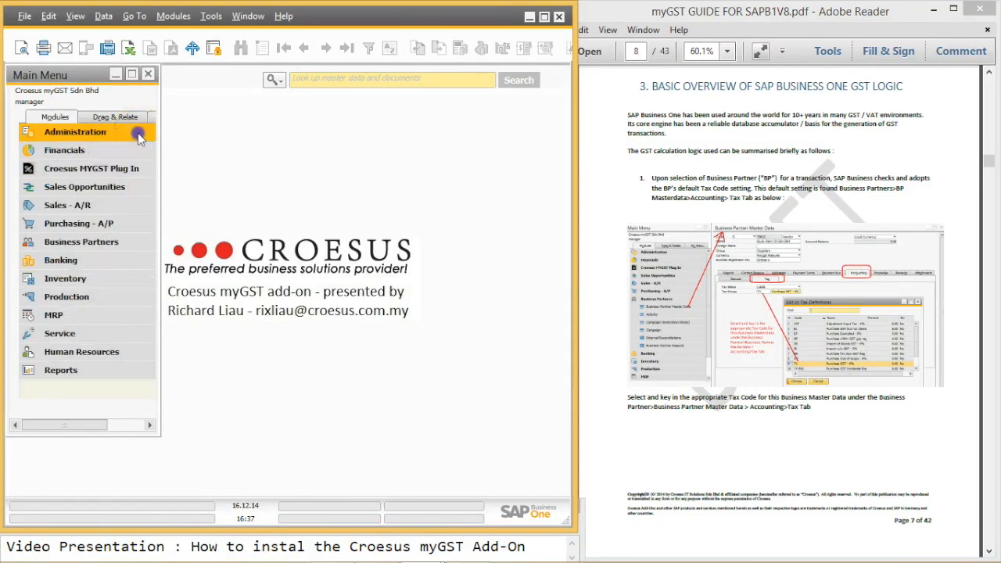
{"action": "left_click", "coordinate": [138, 133]}
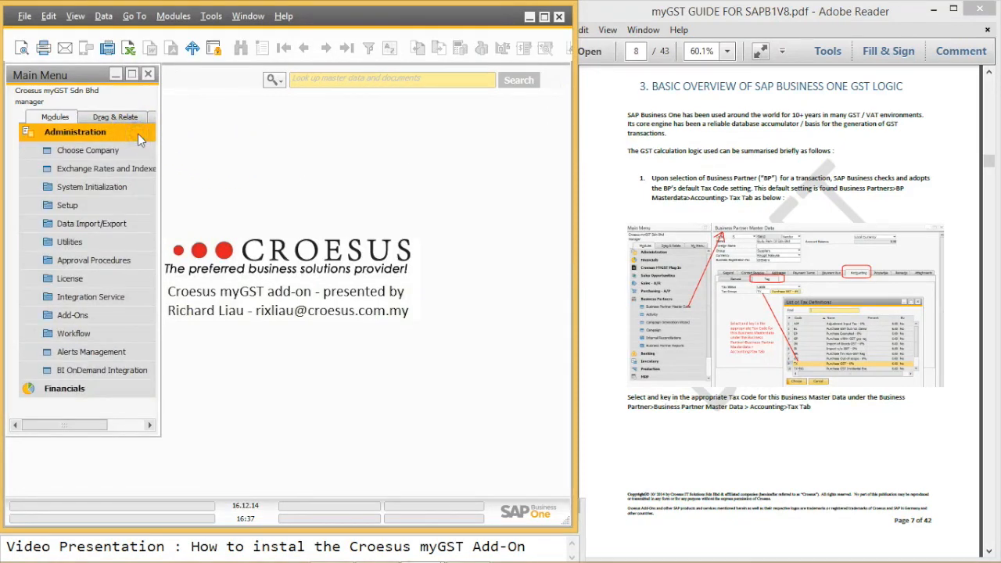
{"action": "left_click", "coordinate": [92, 316]}
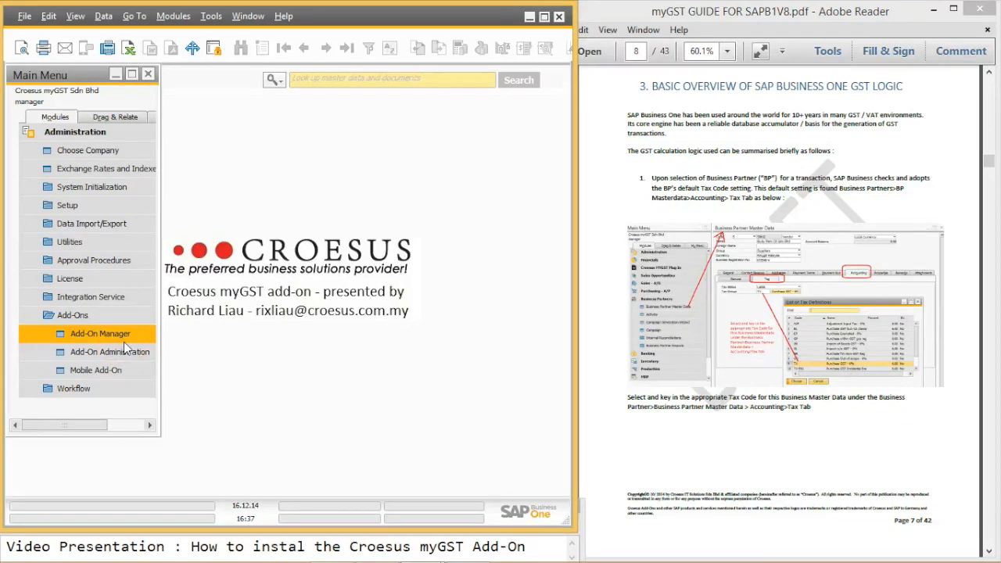
{"action": "left_click", "coordinate": [351, 501]}
{"action": "left_click", "coordinate": [505, 549]}
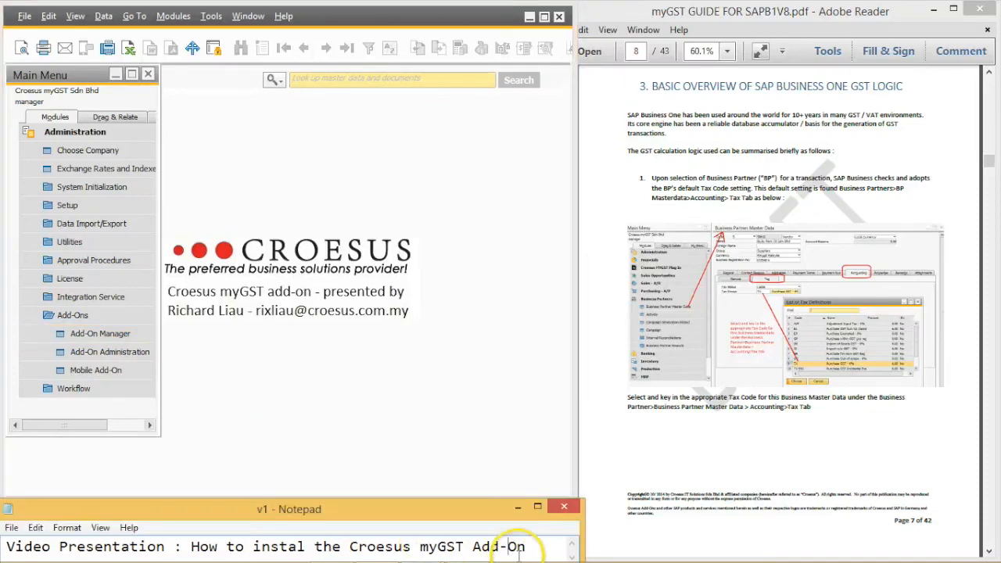